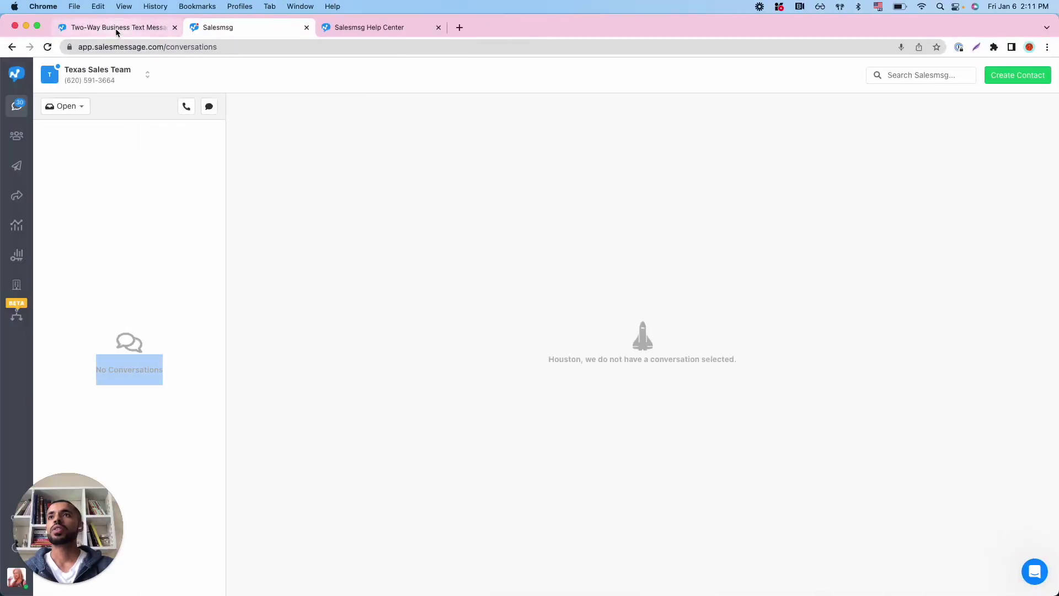
Go from the account menu's Settings to Integrations, confirming HubSpot is already connected
{"action": "left_click", "coordinate": [115, 28]}
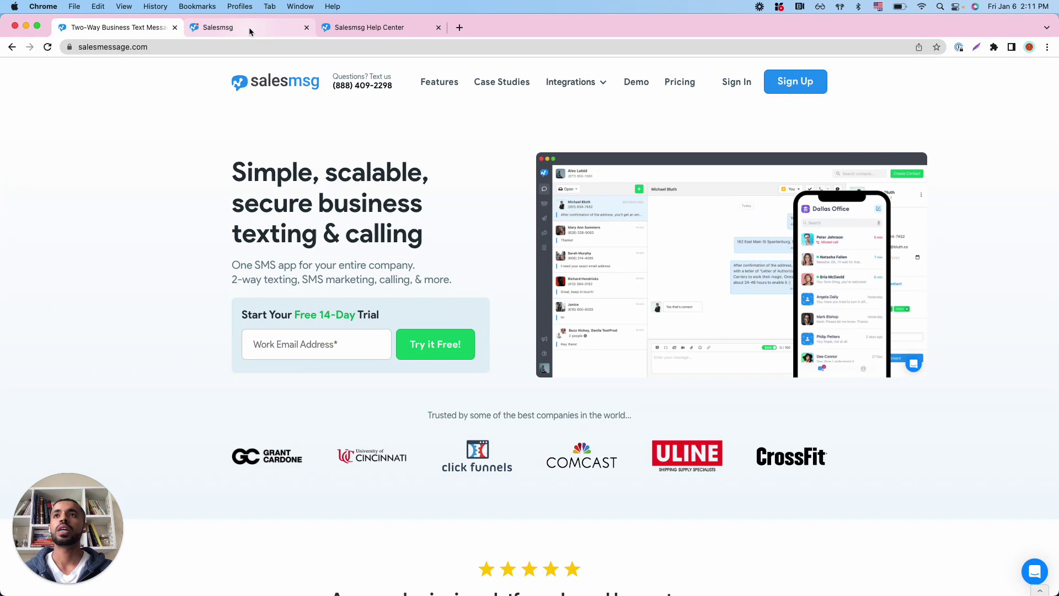
{"action": "left_click", "coordinate": [250, 28]}
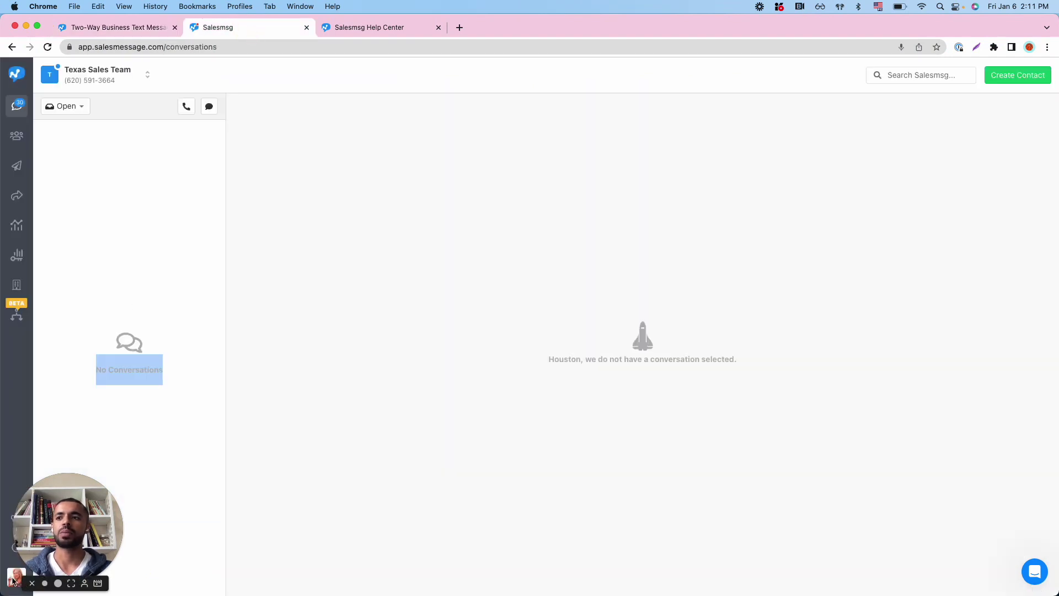
{"action": "left_click", "coordinate": [13, 580]}
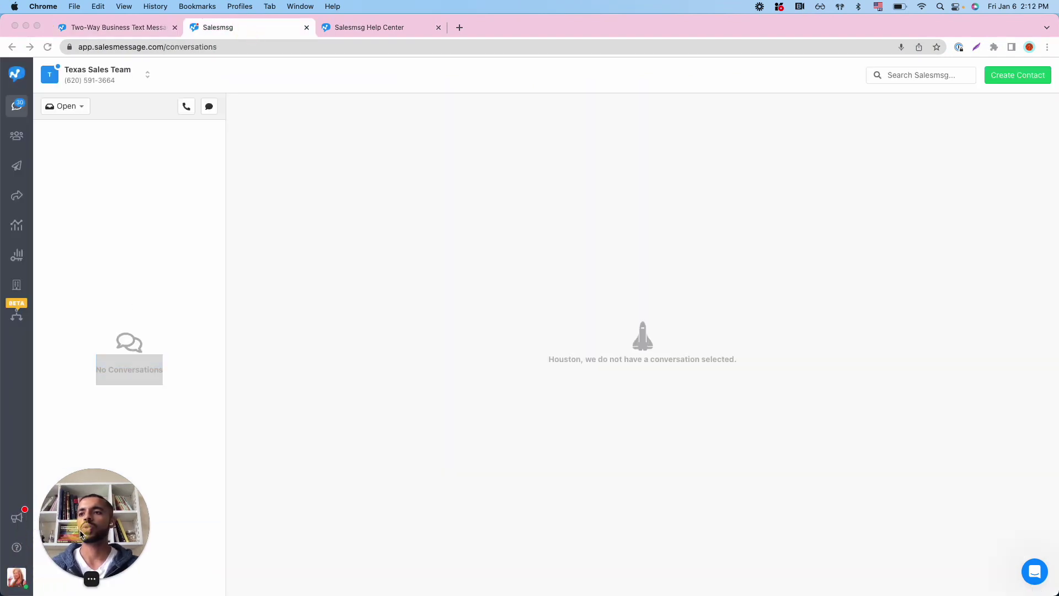
{"action": "left_click", "coordinate": [15, 576]}
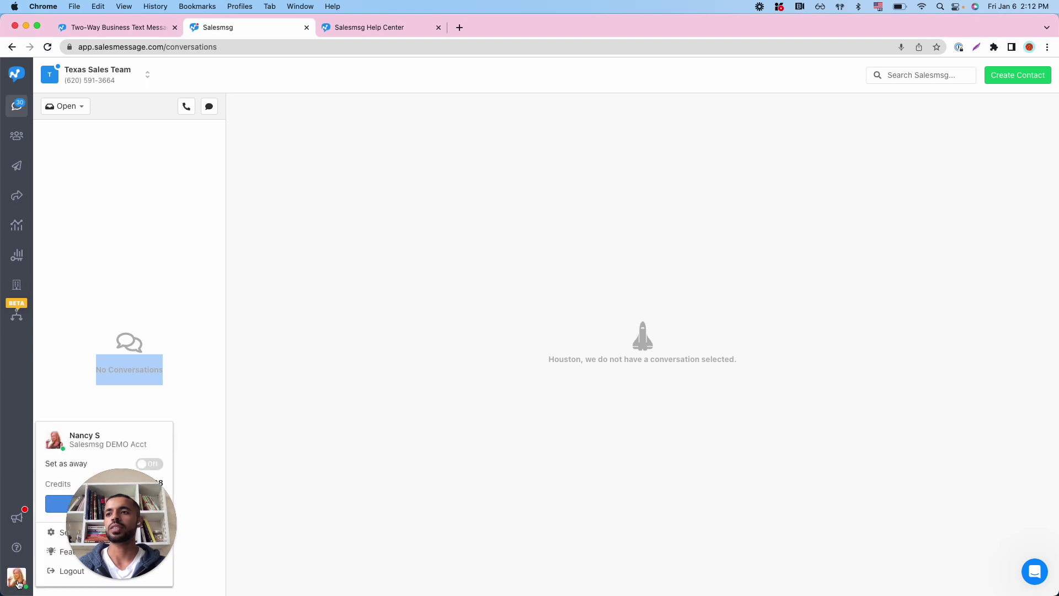
{"action": "left_click", "coordinate": [63, 533]}
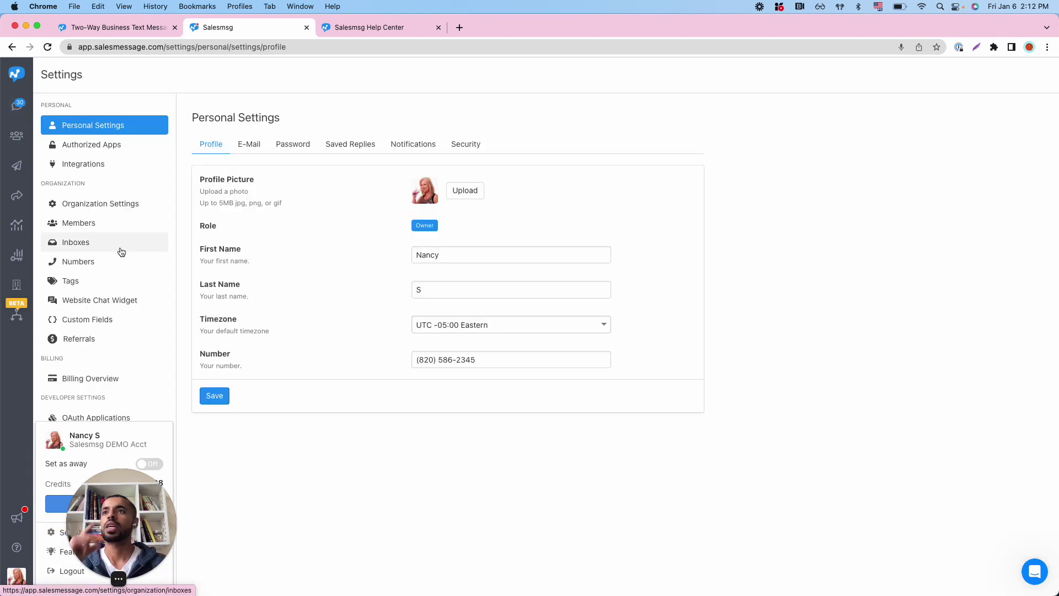
{"action": "left_click", "coordinate": [114, 166]}
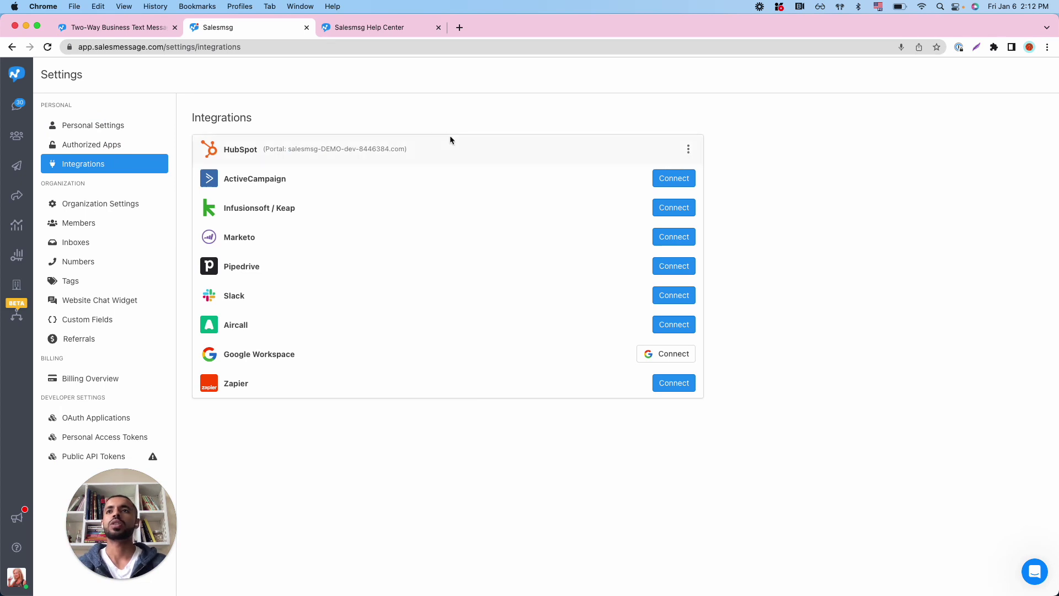
{"action": "left_click", "coordinate": [137, 504]}
{"action": "left_click_drag", "start_coordinate": [138, 503], "coordinate": [92, 504]}
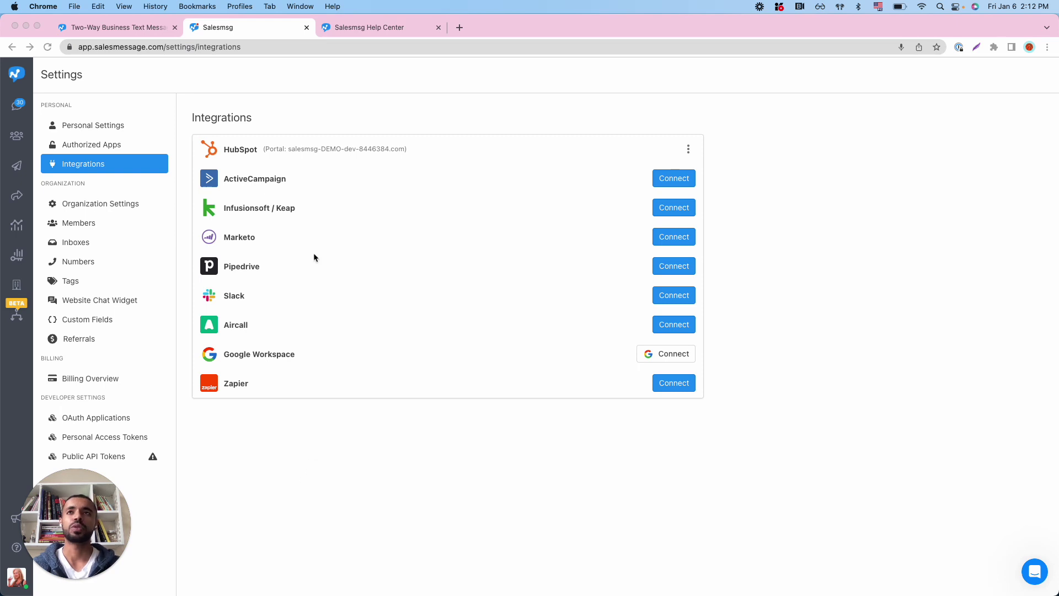
In the Help Center, load the HubSpot Integration collection of 26 articles
{"action": "left_click", "coordinate": [376, 31]}
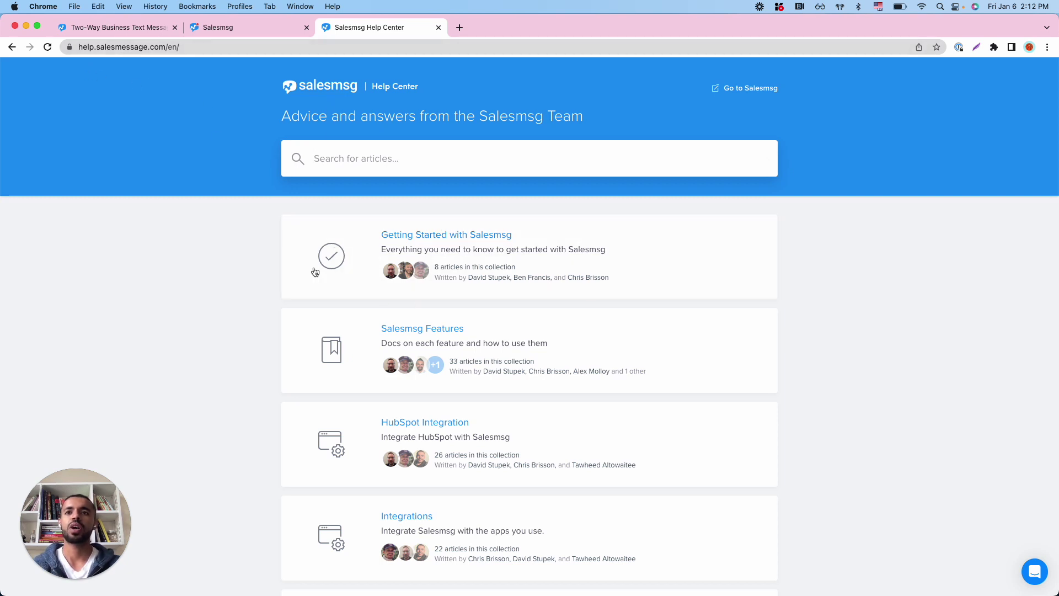
{"action": "left_click", "coordinate": [445, 428]}
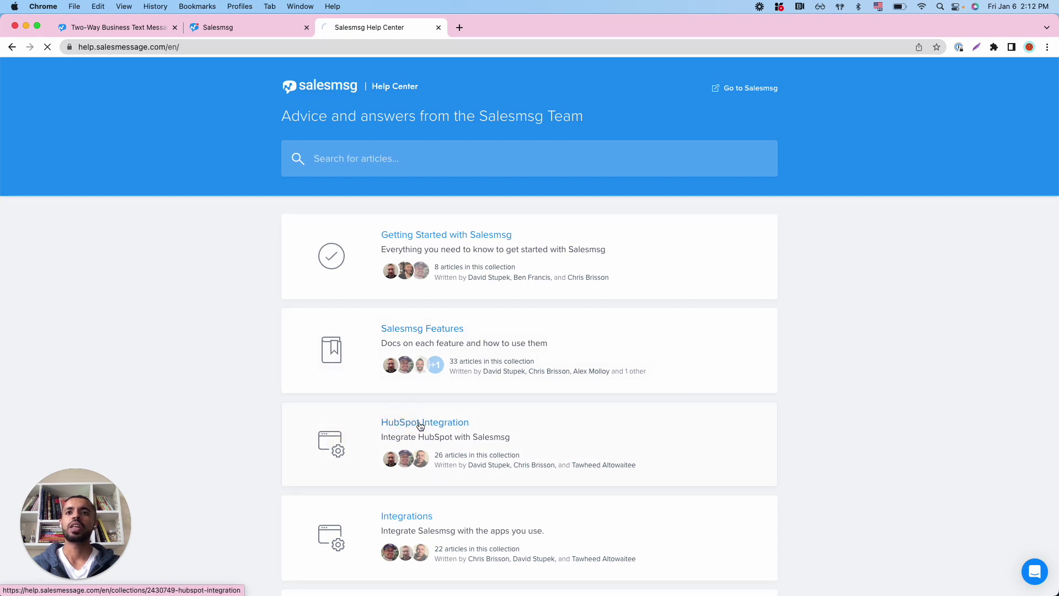
{"action": "left_click", "coordinate": [448, 424]}
{"action": "scroll", "coordinate": [449, 427], "scroll_direction": "down", "scroll_amount": 1}
{"action": "left_click", "coordinate": [481, 391]}
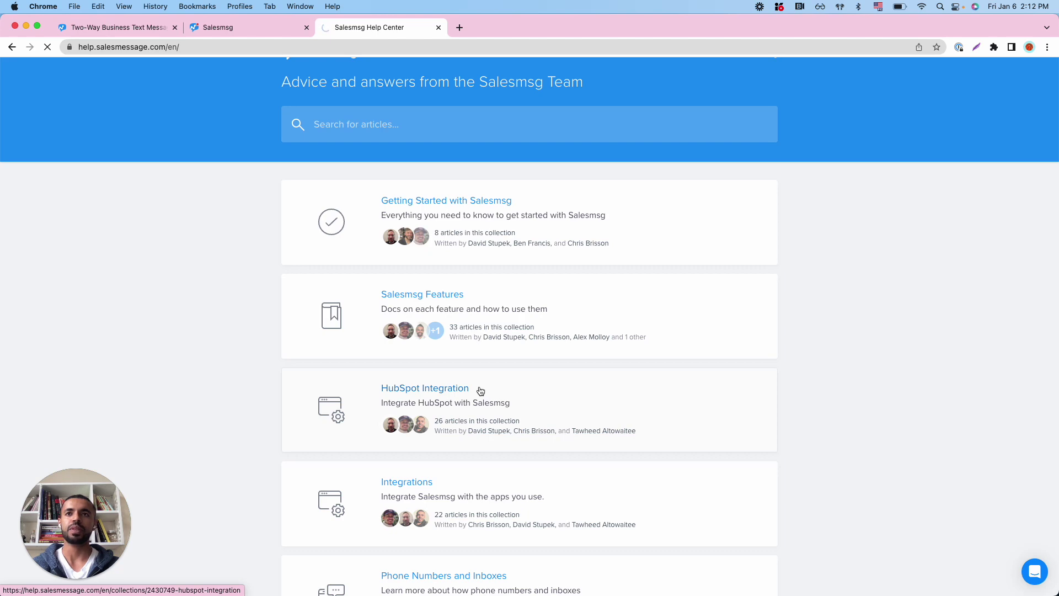
Review HubSpot's Teams page (Miami, New York, San Diego, Seattle, Texas), then go back to Salesmsg
{"action": "key", "text": "ctrl+Left"}
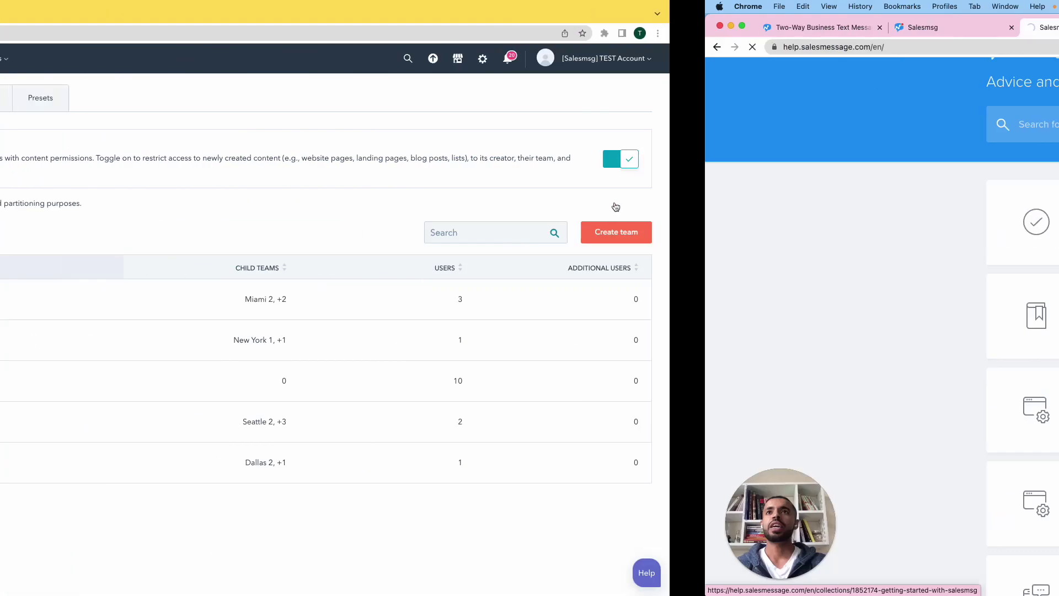
{"action": "key", "text": "super+l"}
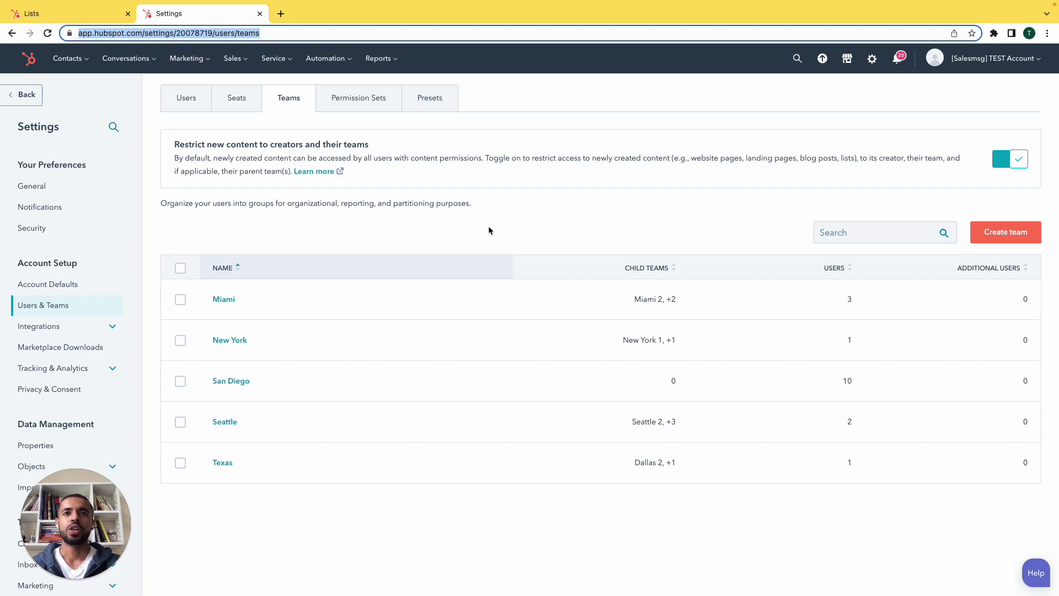
{"action": "key", "text": "ctrl+Left"}
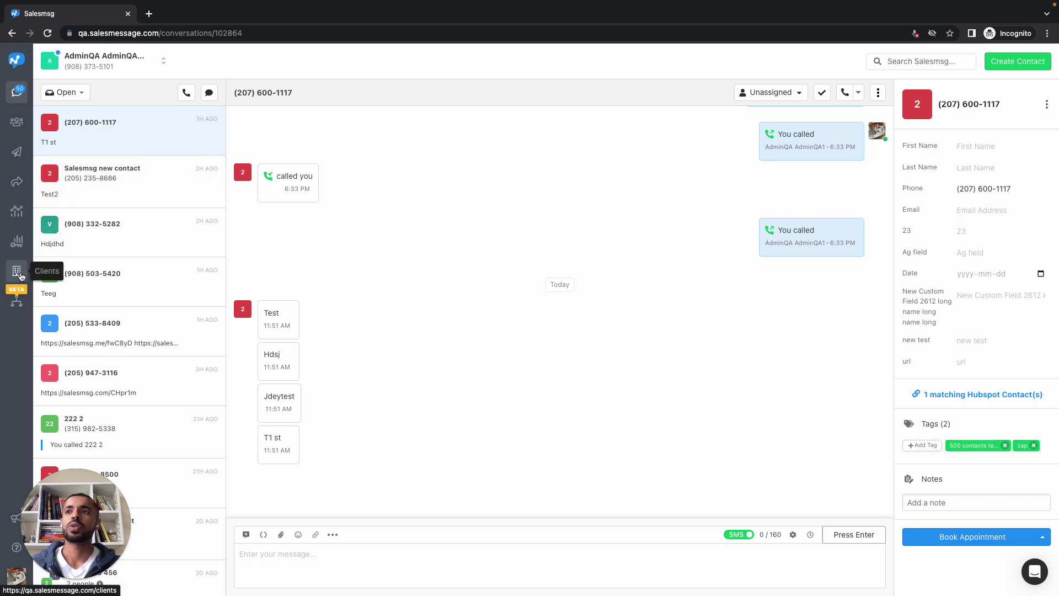
Start a new organization from Clients, linked to the existing HubSpot integration
{"action": "left_click", "coordinate": [17, 272]}
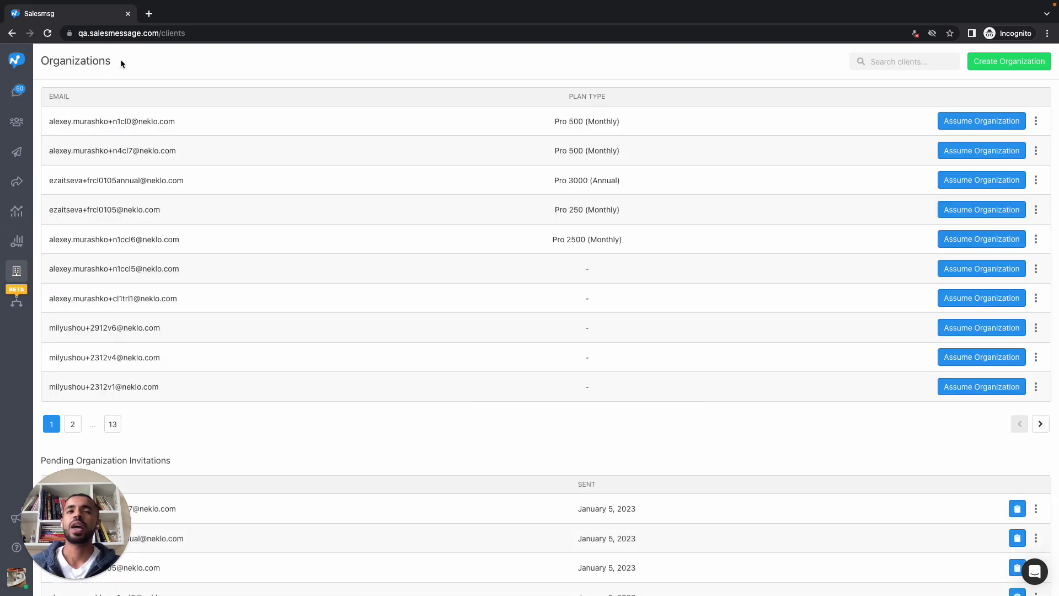
{"action": "left_click", "coordinate": [1006, 63]}
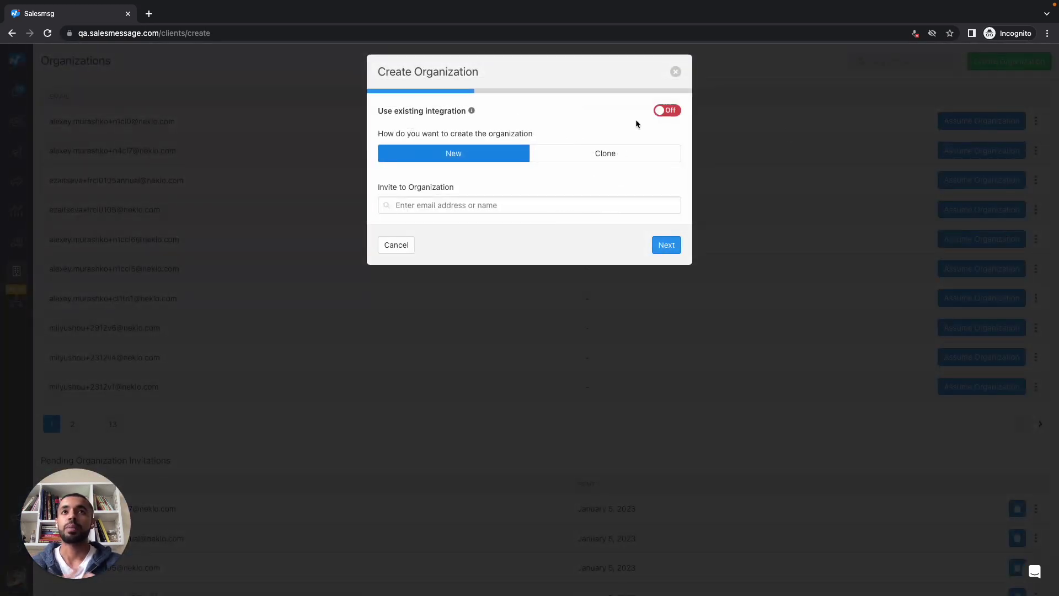
{"action": "left_click", "coordinate": [668, 112]}
{"action": "left_click", "coordinate": [554, 152]}
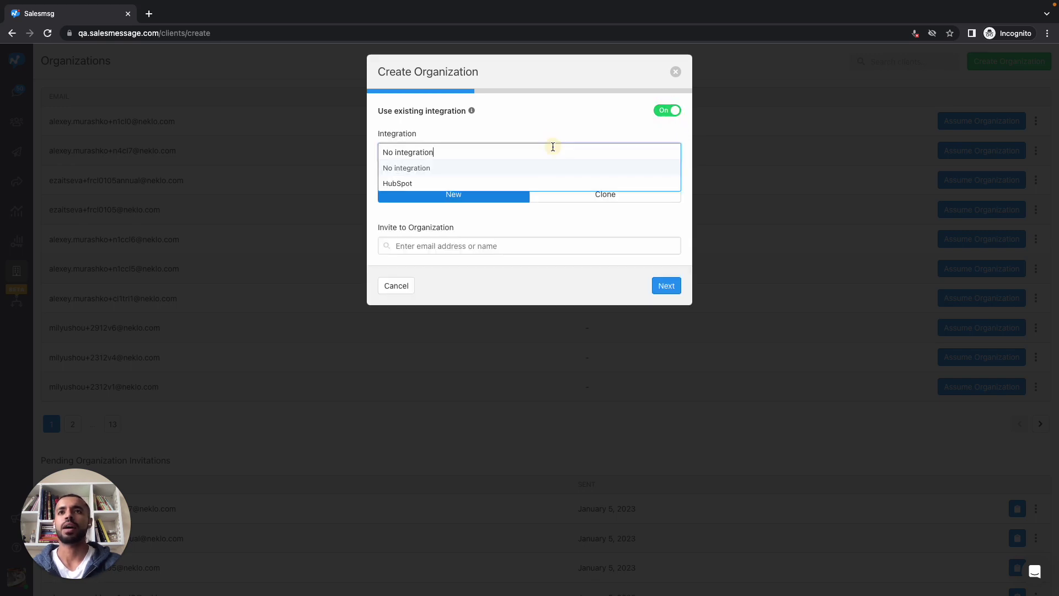
{"action": "left_click", "coordinate": [484, 182]}
Look through the HubSpot Teams dropdown without choosing a team
{"action": "left_click", "coordinate": [444, 190]}
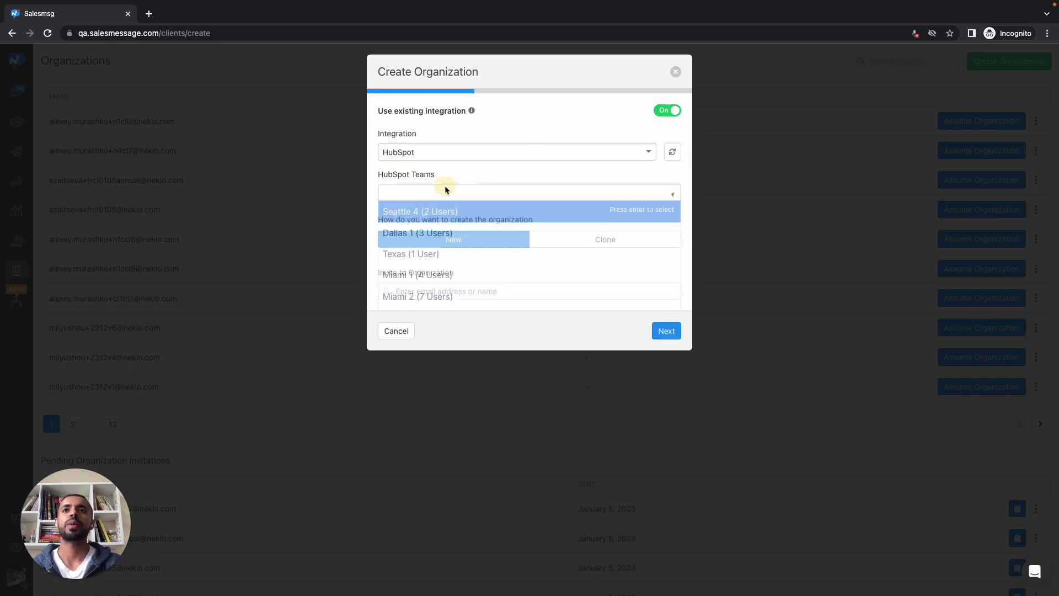
{"action": "scroll", "coordinate": [461, 225], "scroll_direction": "down", "scroll_amount": 4}
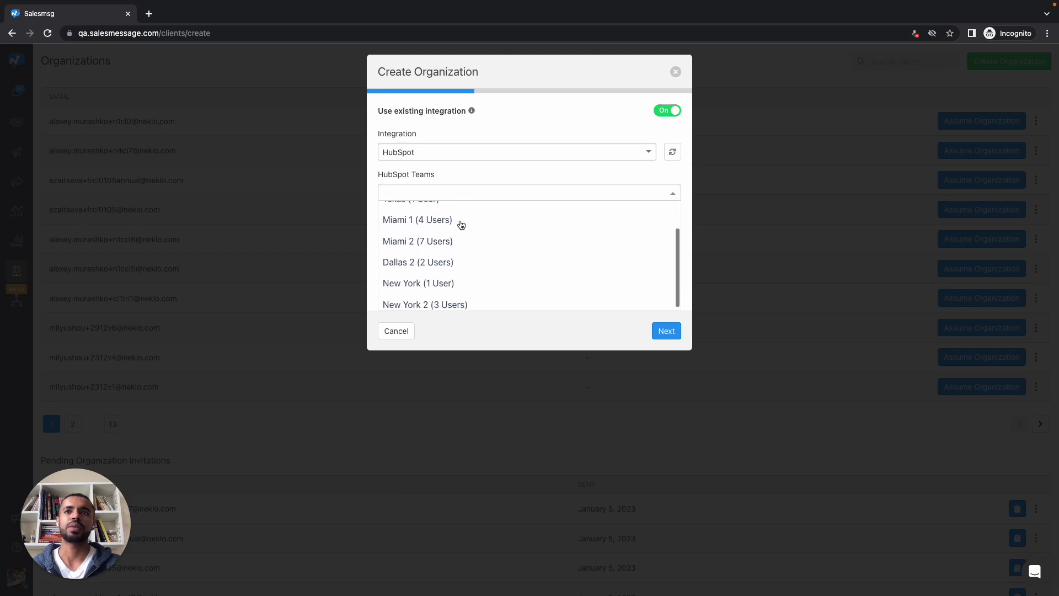
{"action": "scroll", "coordinate": [460, 224], "scroll_direction": "down", "scroll_amount": 1}
{"action": "scroll", "coordinate": [461, 224], "scroll_direction": "up", "scroll_amount": 5}
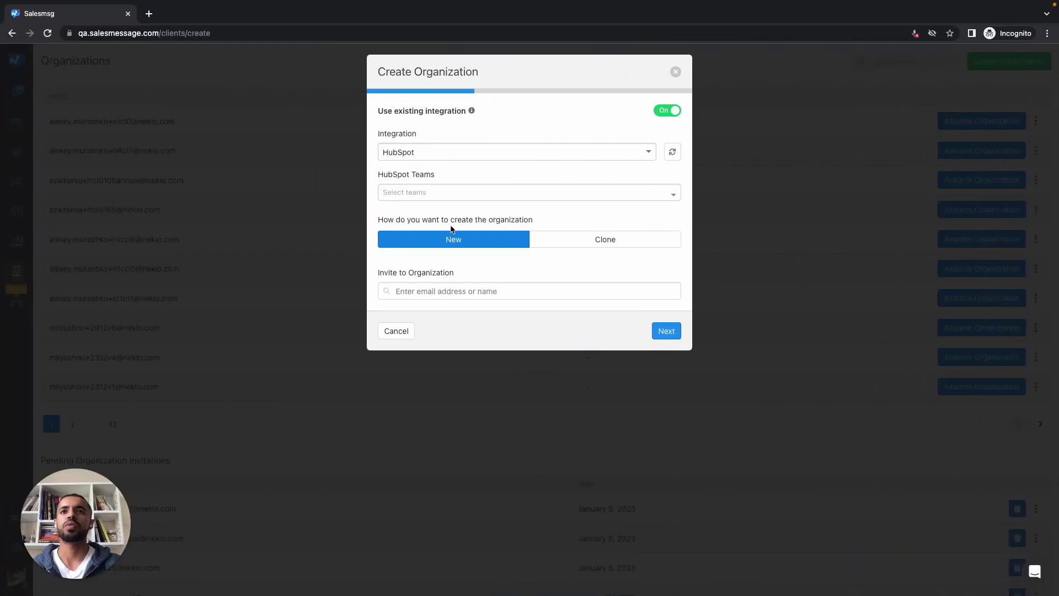
{"action": "left_click", "coordinate": [478, 192]}
{"action": "scroll", "coordinate": [463, 237], "scroll_direction": "down", "scroll_amount": 3}
{"action": "scroll", "coordinate": [462, 239], "scroll_direction": "up", "scroll_amount": 4}
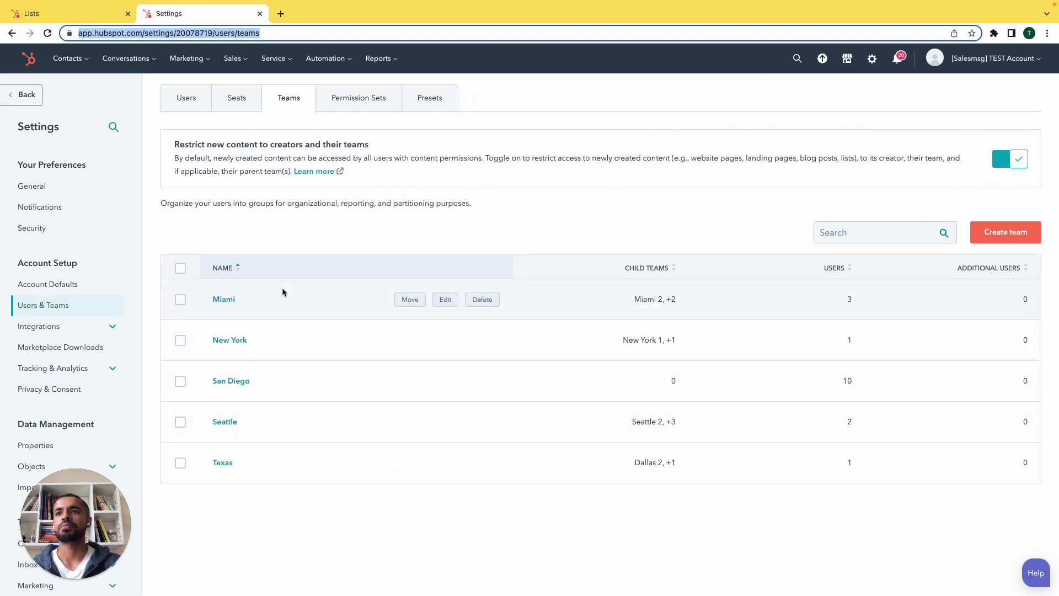
Create and save a child team named 'Miami 4' under HubSpot's Miami team
{"action": "left_click", "coordinate": [225, 300]}
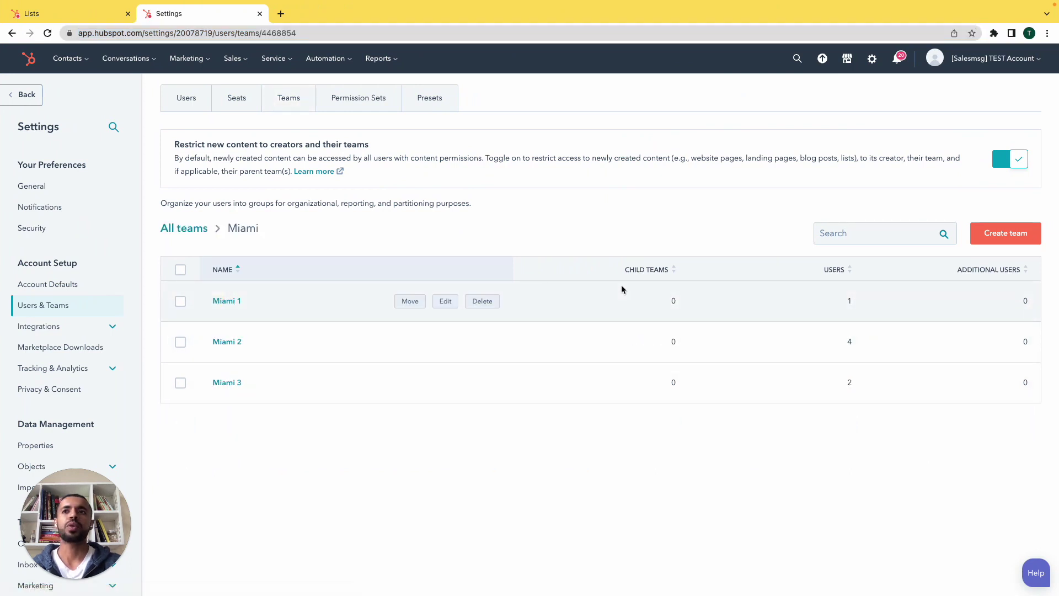
{"action": "left_click", "coordinate": [993, 237]}
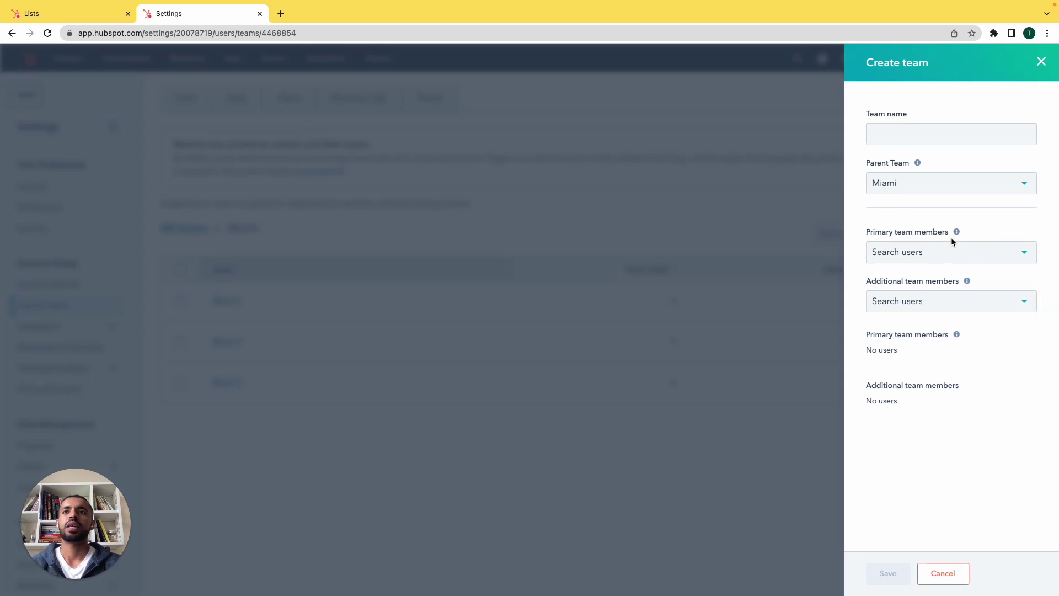
{"action": "left_click", "coordinate": [948, 136]}
{"action": "type", "text": "M"}
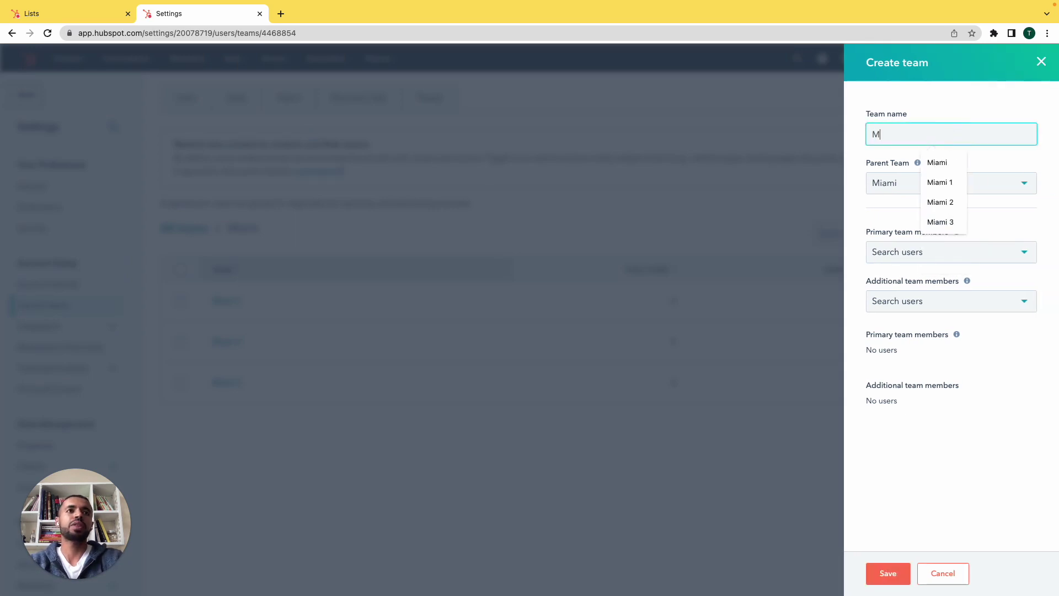
{"action": "type", "text": "iami 4"}
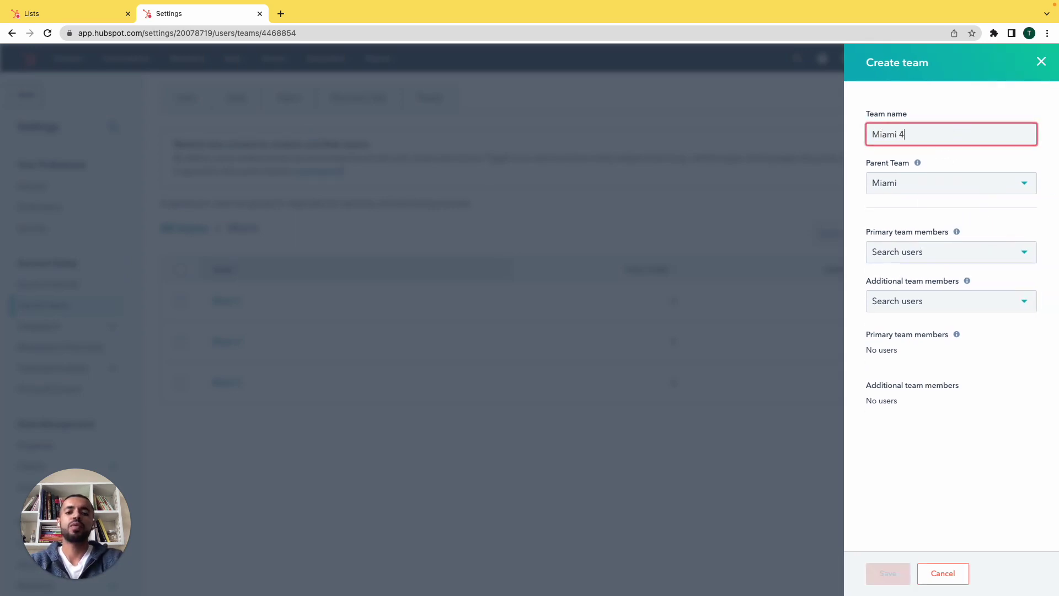
{"action": "left_click", "coordinate": [888, 571]}
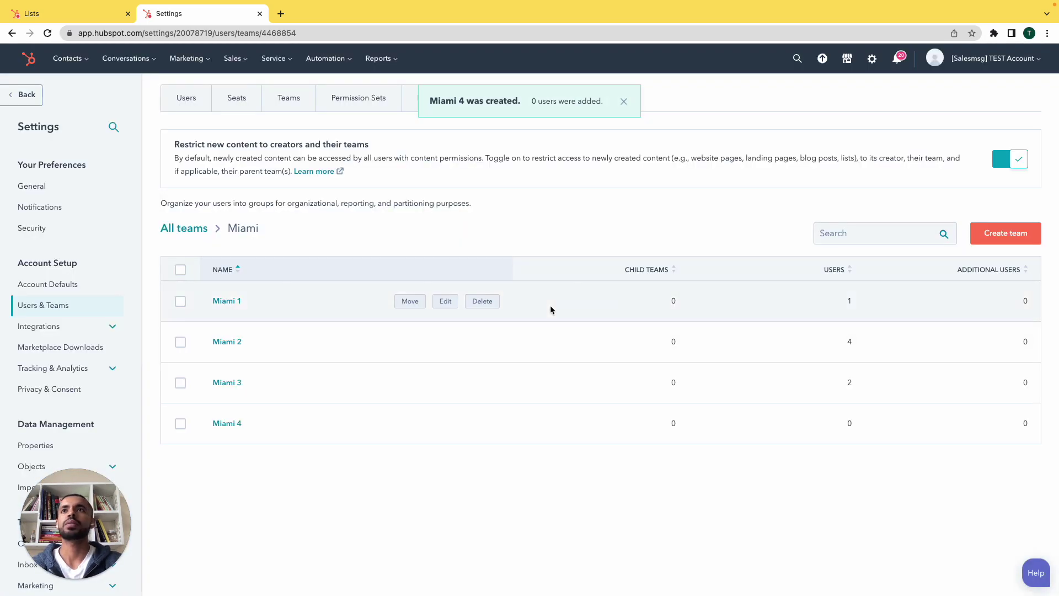
{"action": "key", "text": "ctrl+Right"}
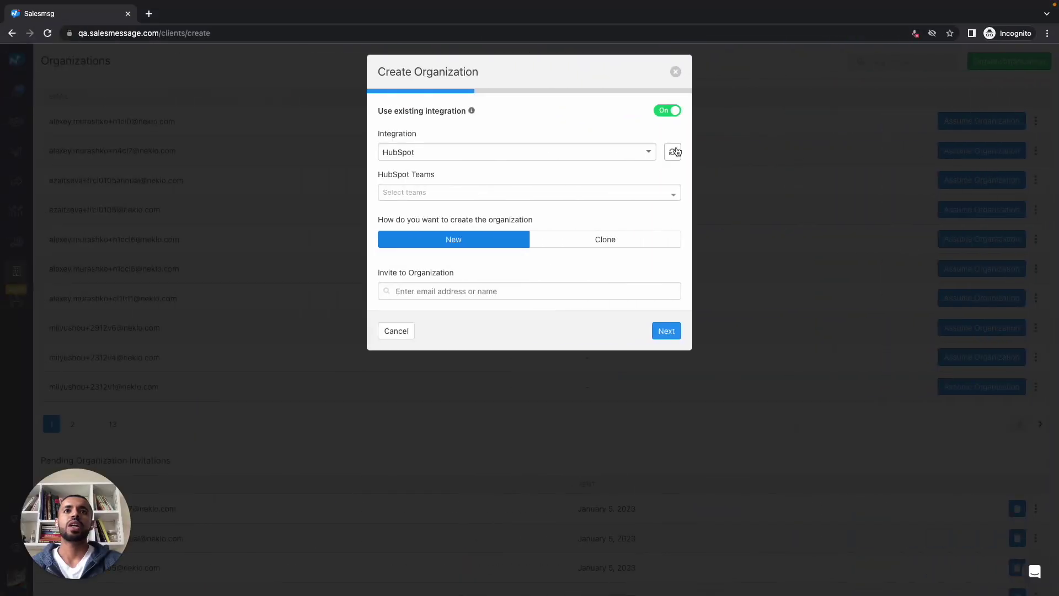
Refresh the HubSpot Teams list and assign the Miami 4 team to the organization
{"action": "left_click", "coordinate": [676, 151]}
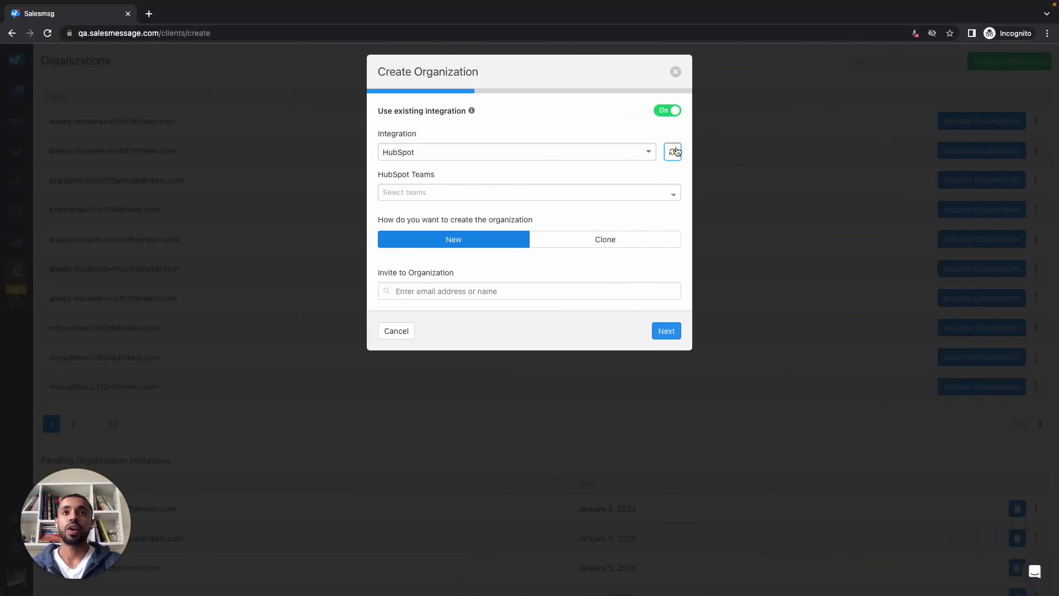
{"action": "left_click", "coordinate": [571, 193]}
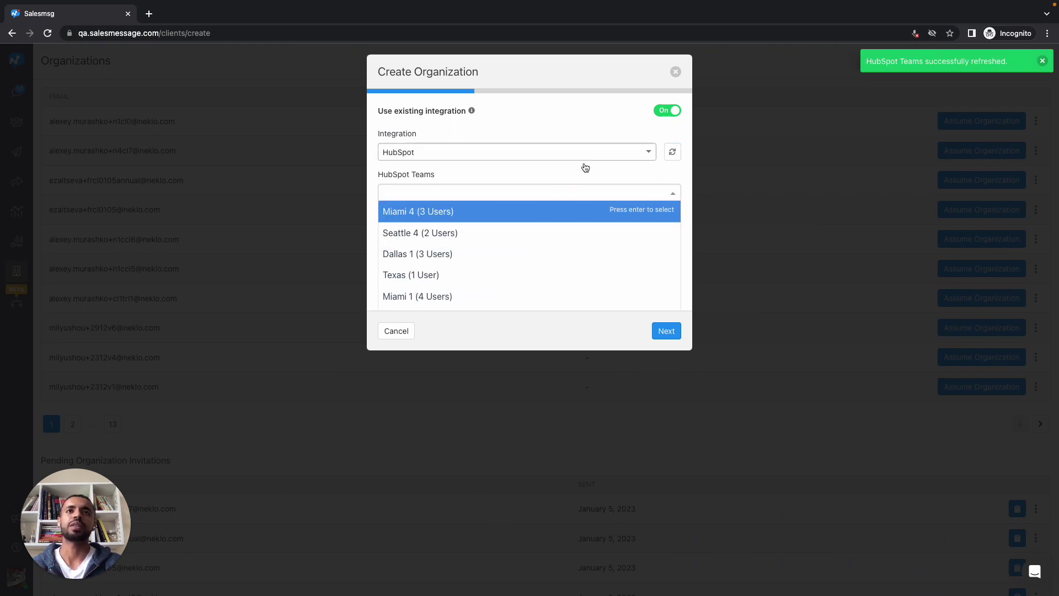
{"action": "left_click", "coordinate": [556, 214]}
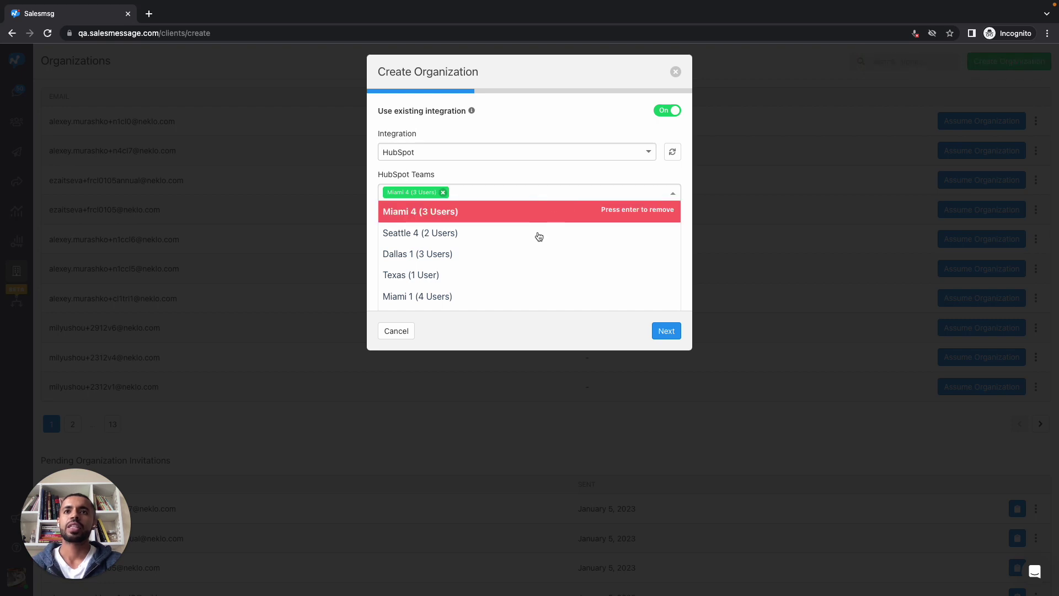
{"action": "left_click", "coordinate": [565, 327]}
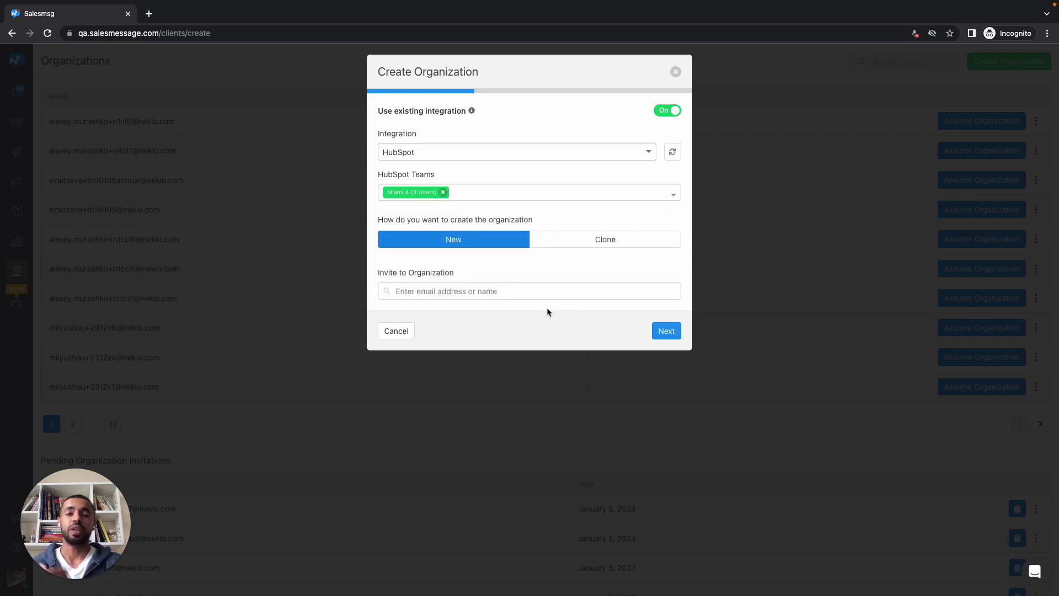
Enter the invitee's e-mail address and continue to plan selection
{"action": "left_click", "coordinate": [557, 290]}
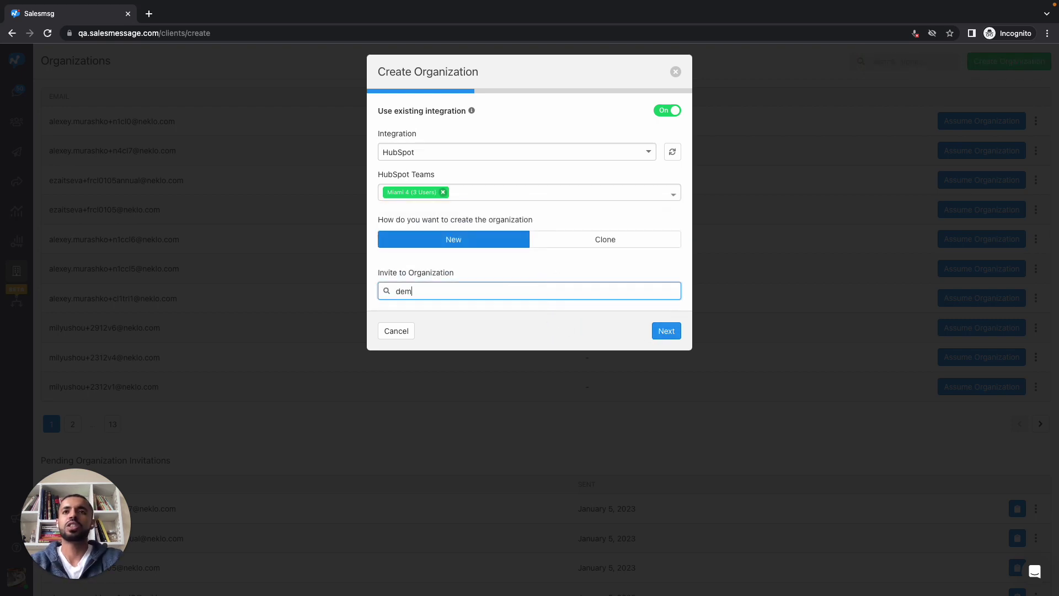
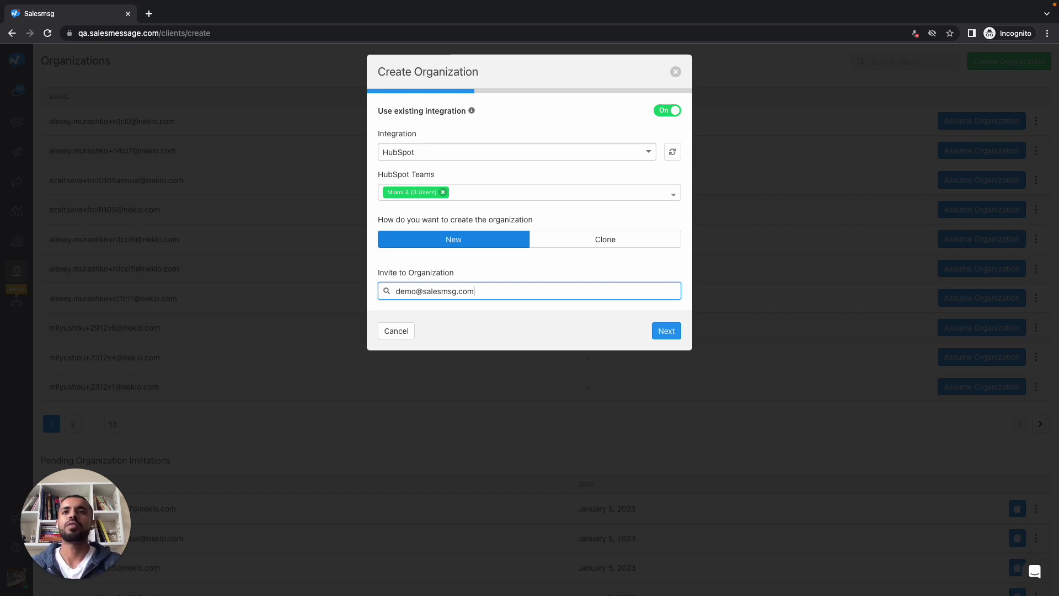
{"action": "left_click", "coordinate": [665, 331]}
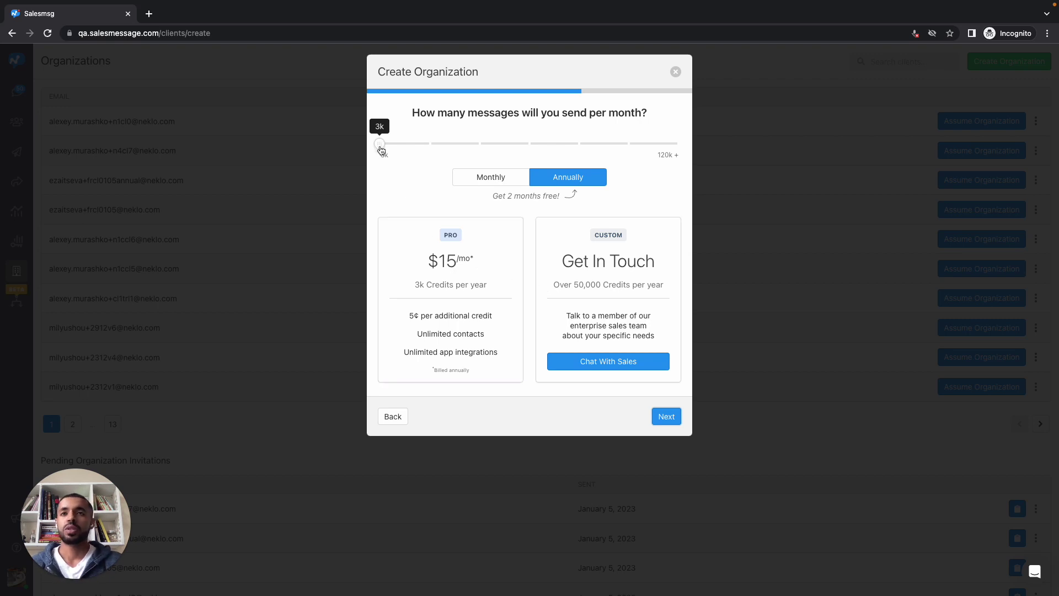
Set the annual Pro plan to 60k messages per month and continue to the order summary
{"action": "left_click_drag", "start_coordinate": [380, 149], "coordinate": [503, 147]}
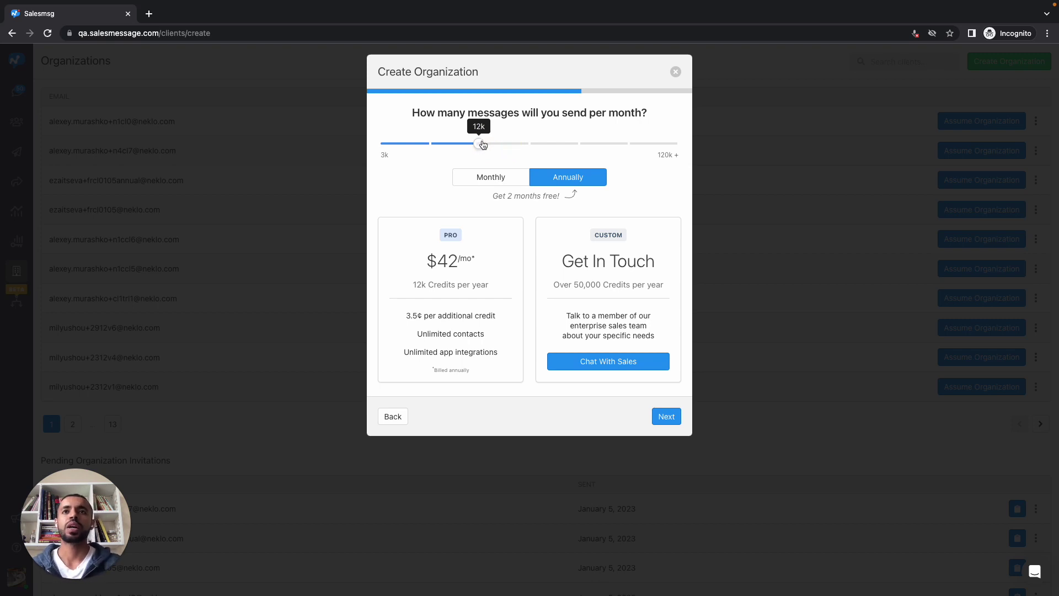
{"action": "left_click_drag", "start_coordinate": [482, 144], "coordinate": [564, 146]}
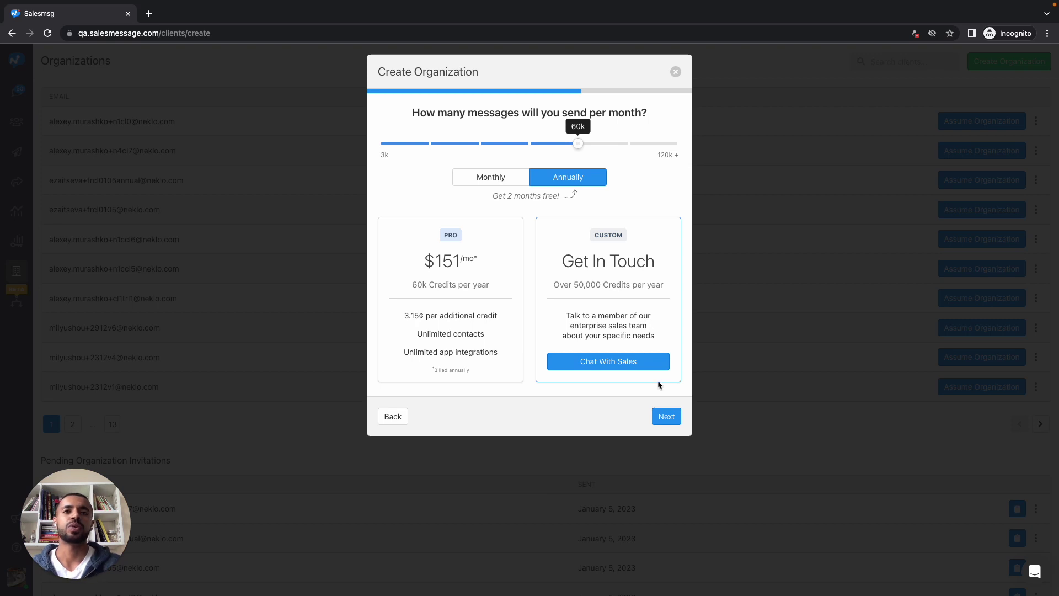
{"action": "left_click", "coordinate": [668, 418]}
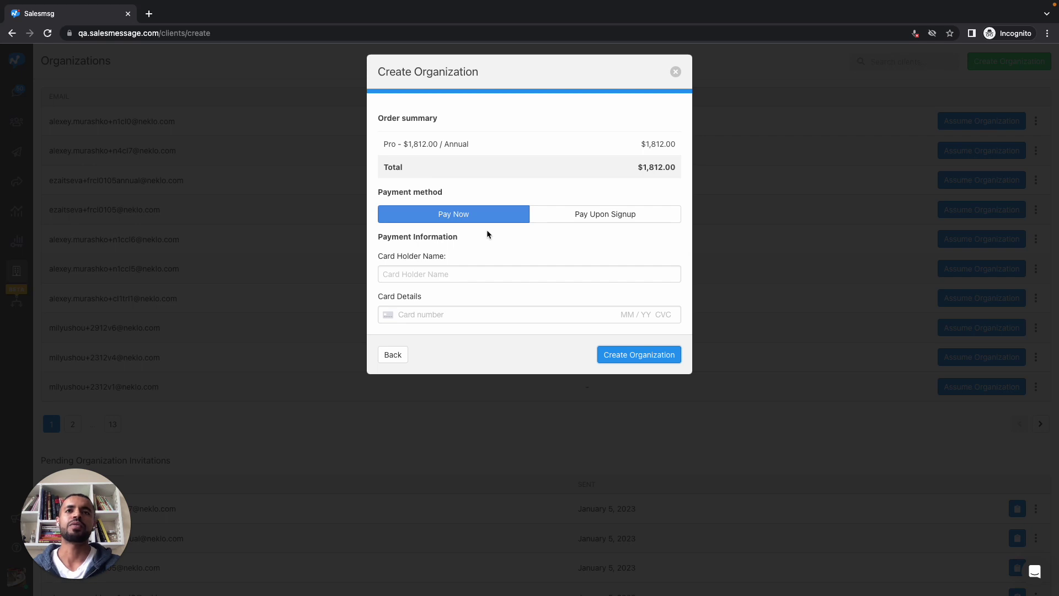
Choose Pay Upon Signup, then close the Create Organization dialog without creating it
{"action": "left_click", "coordinate": [555, 221]}
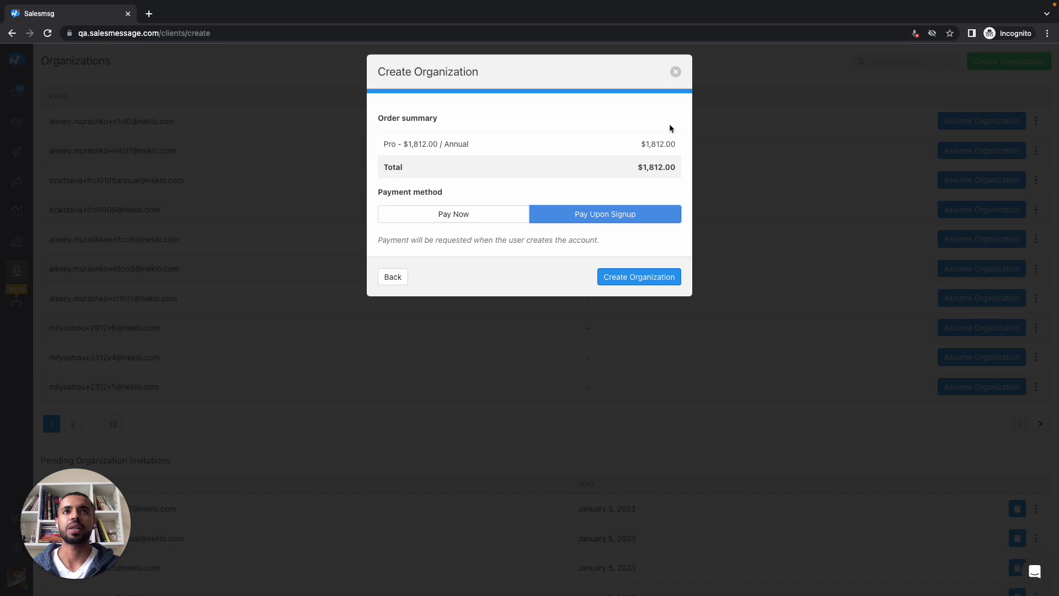
{"action": "left_click", "coordinate": [675, 73]}
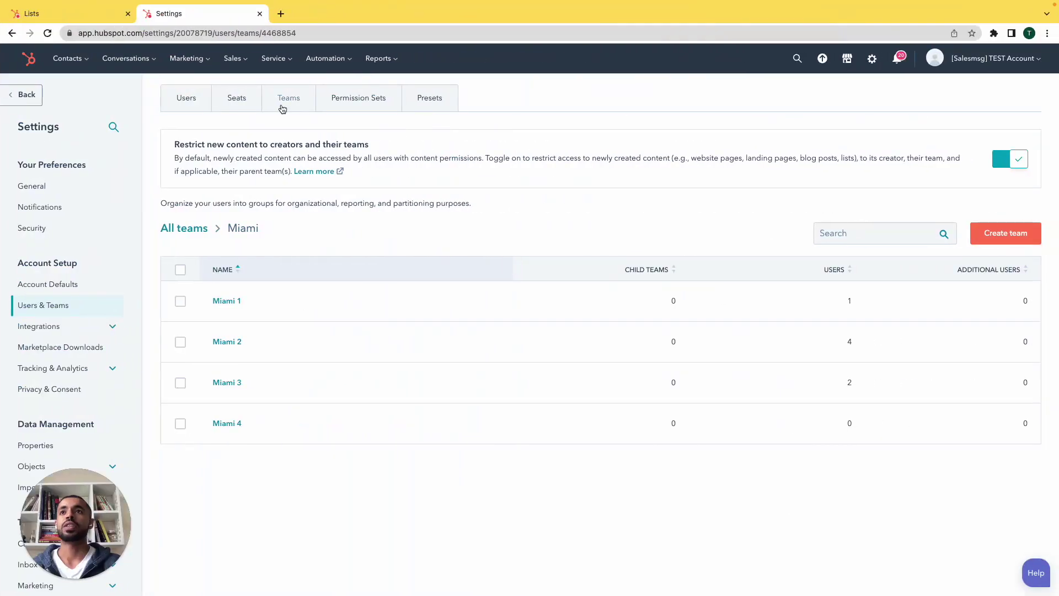
View HubSpot's Lists for all teams, then return to Salesmsg's Organizations page
{"action": "left_click", "coordinate": [80, 13]}
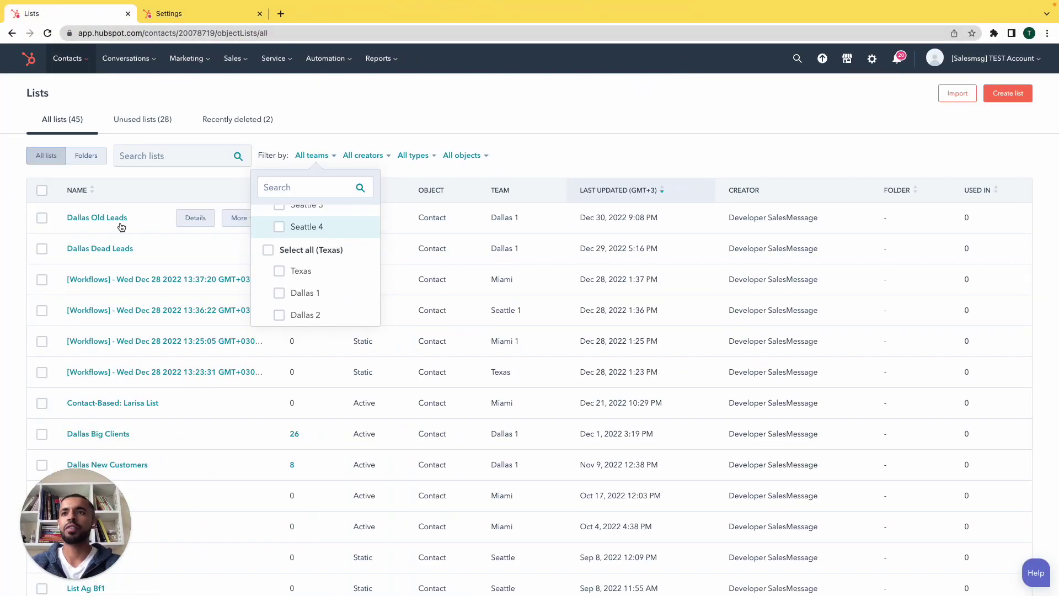
{"action": "left_click", "coordinate": [399, 123]}
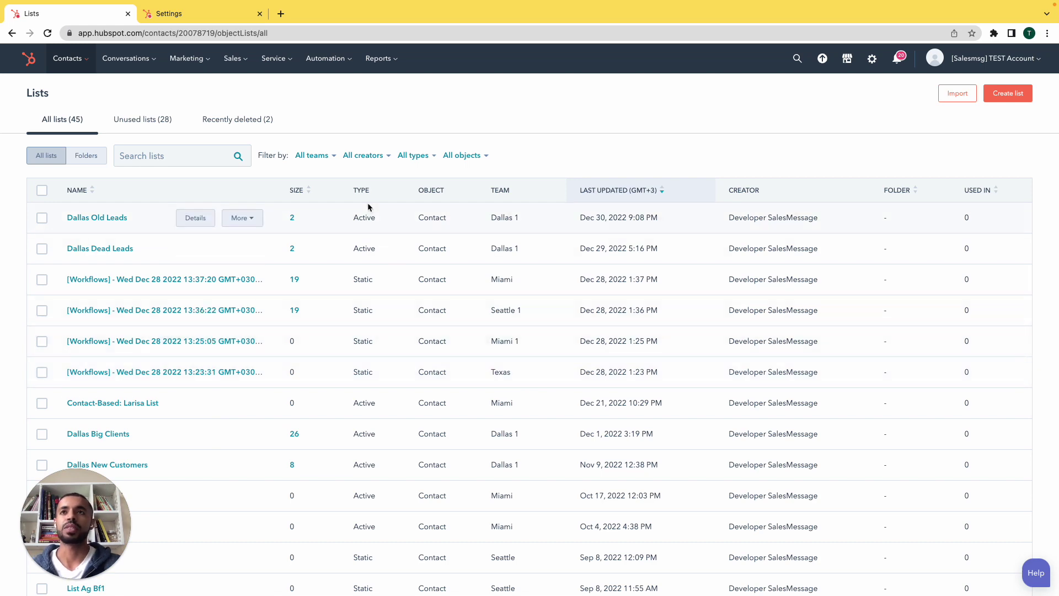
{"action": "key", "text": "ctrl+Left"}
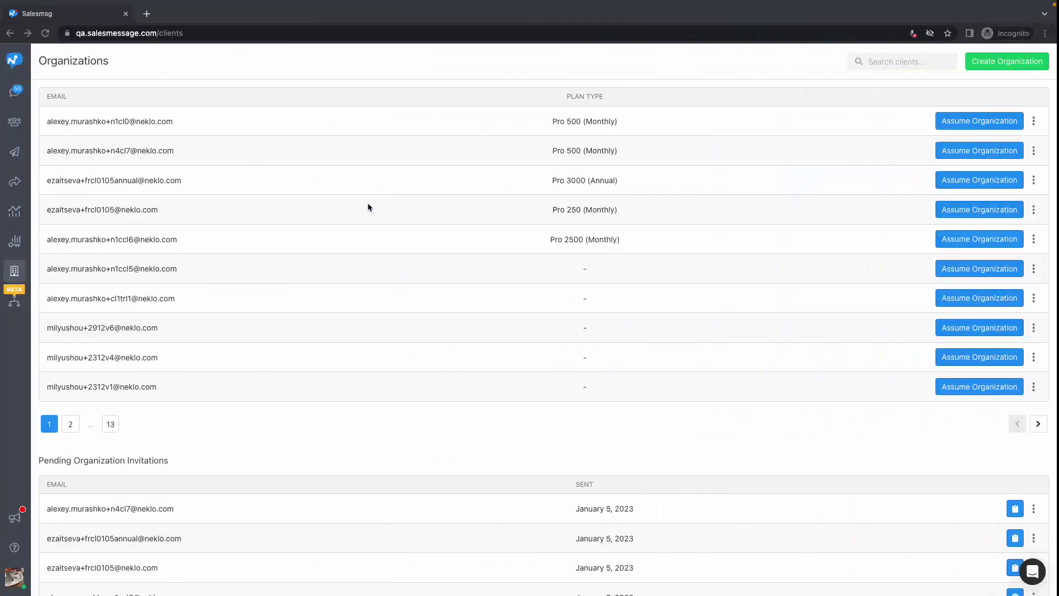
{"action": "left_click", "coordinate": [18, 576]}
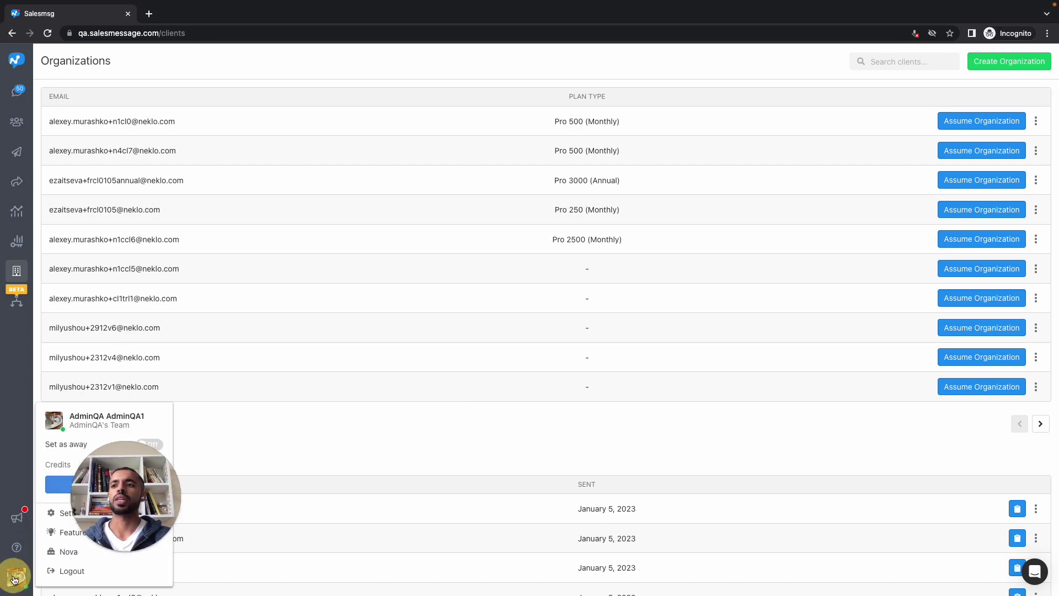
{"action": "left_click", "coordinate": [56, 513]}
{"action": "left_click", "coordinate": [109, 158]}
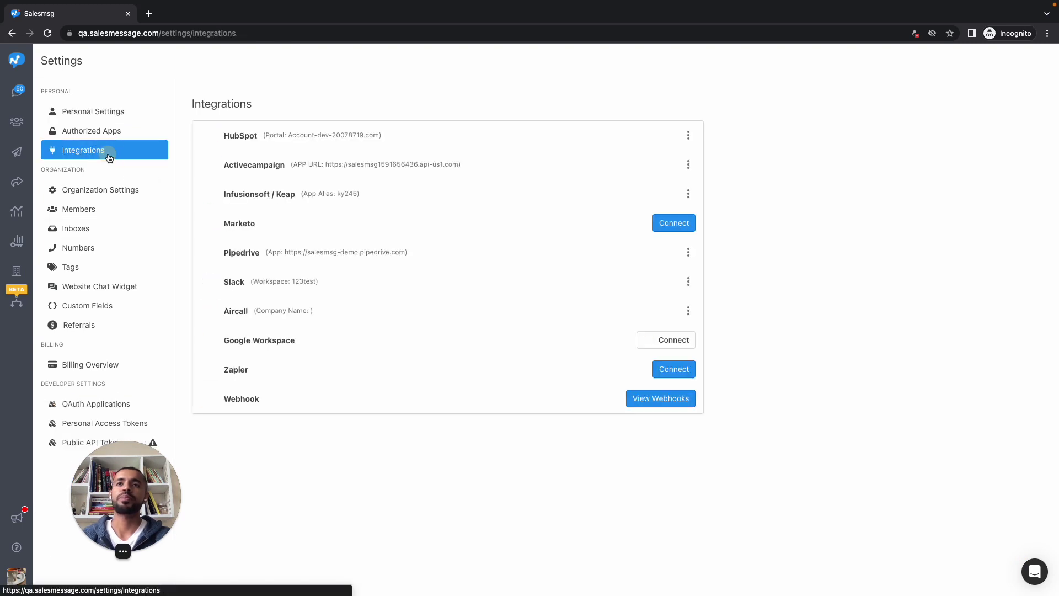
{"action": "left_click", "coordinate": [687, 136]}
{"action": "left_click", "coordinate": [666, 178]}
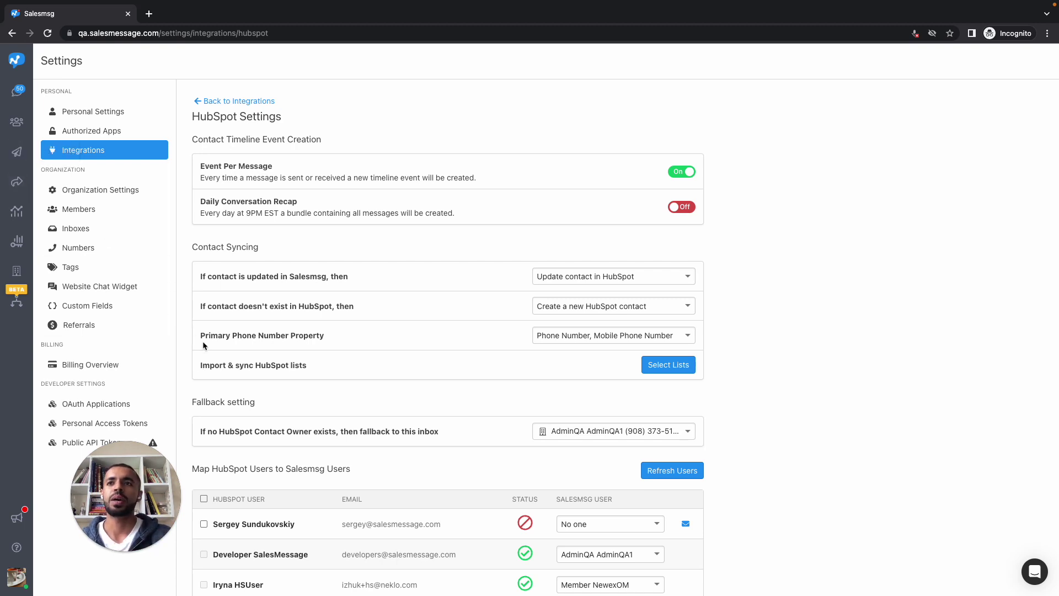
{"action": "left_click", "coordinate": [651, 367]}
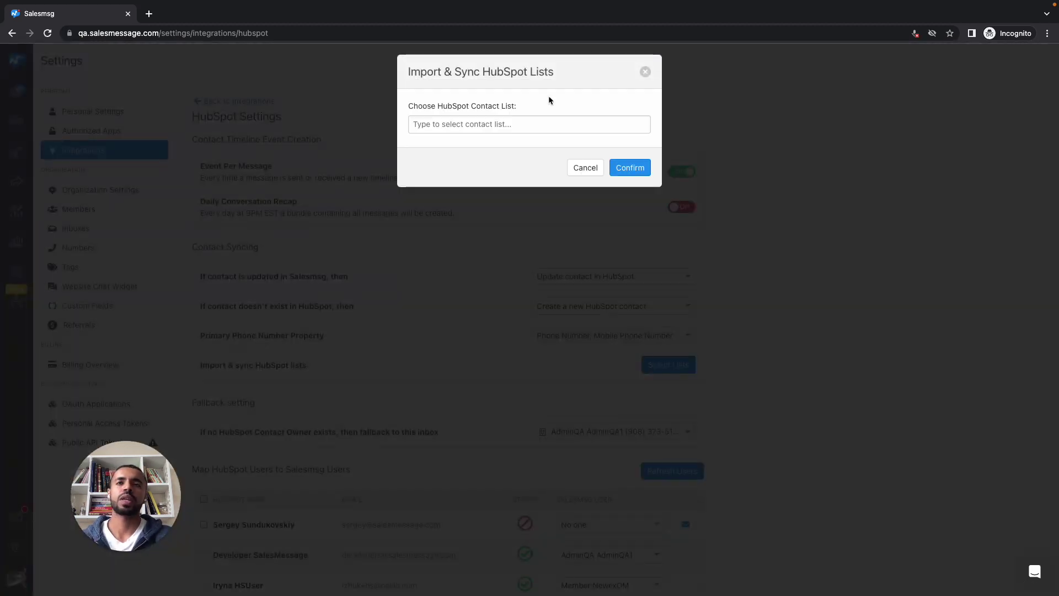
{"action": "left_click", "coordinate": [537, 118]}
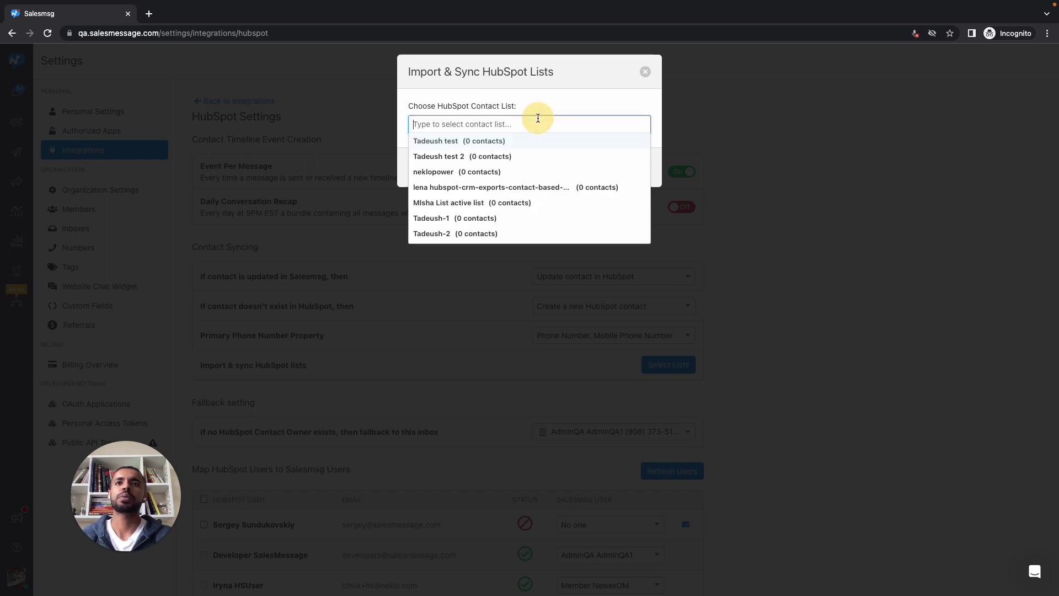
{"action": "scroll", "coordinate": [505, 153], "scroll_direction": "down", "scroll_amount": 2}
{"action": "scroll", "coordinate": [506, 152], "scroll_direction": "down", "scroll_amount": 5}
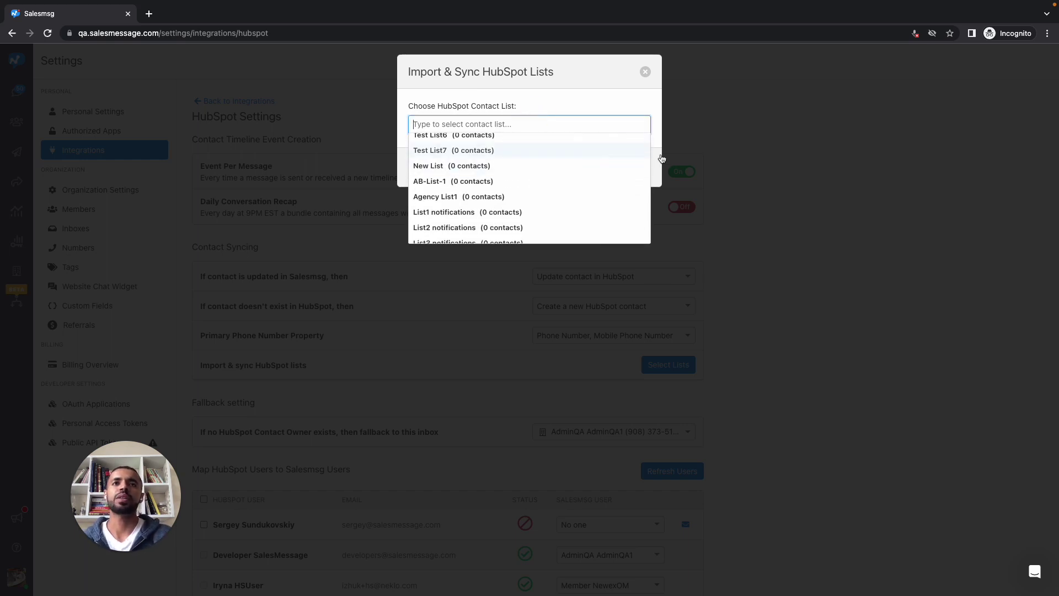
{"action": "left_click", "coordinate": [796, 153]}
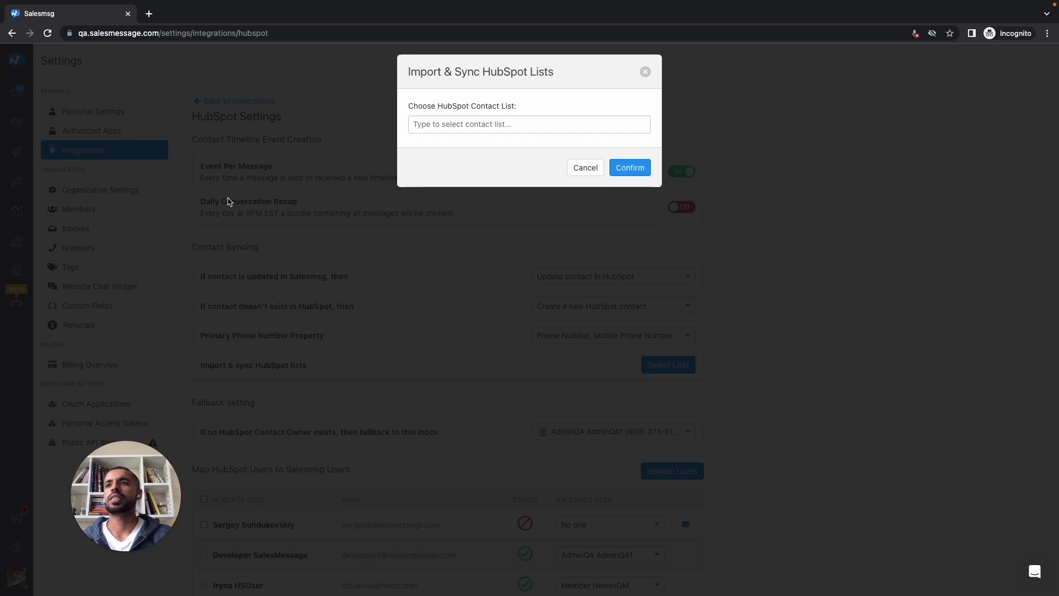
{"action": "left_click", "coordinate": [646, 73]}
{"action": "left_click", "coordinate": [18, 272]}
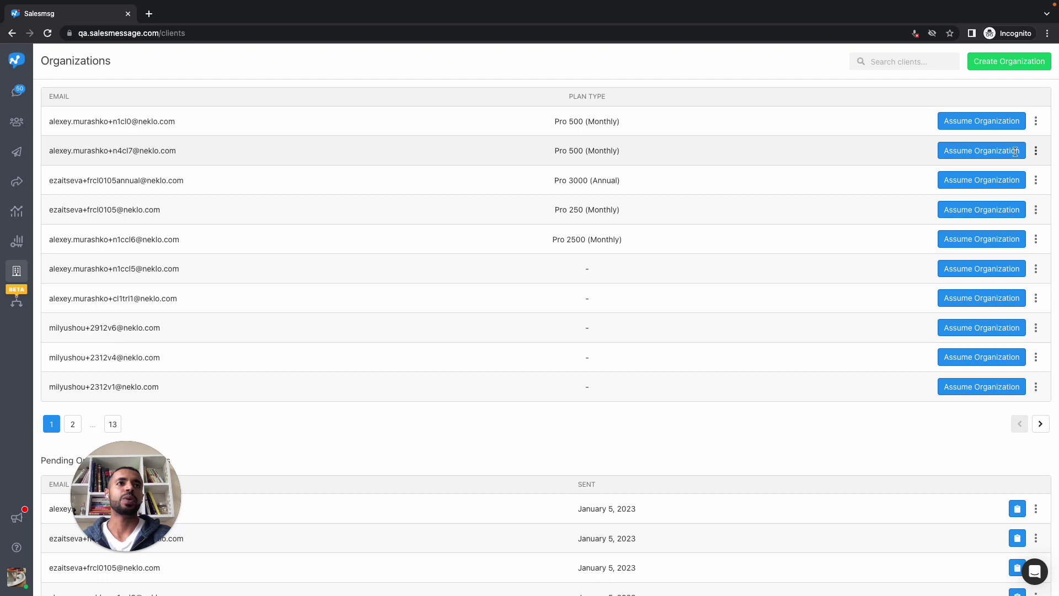
Search 'dal' in HubSpot's team filter and select Dallas 1, leaving its four lists shown
{"action": "key", "text": "ctrl+Right"}
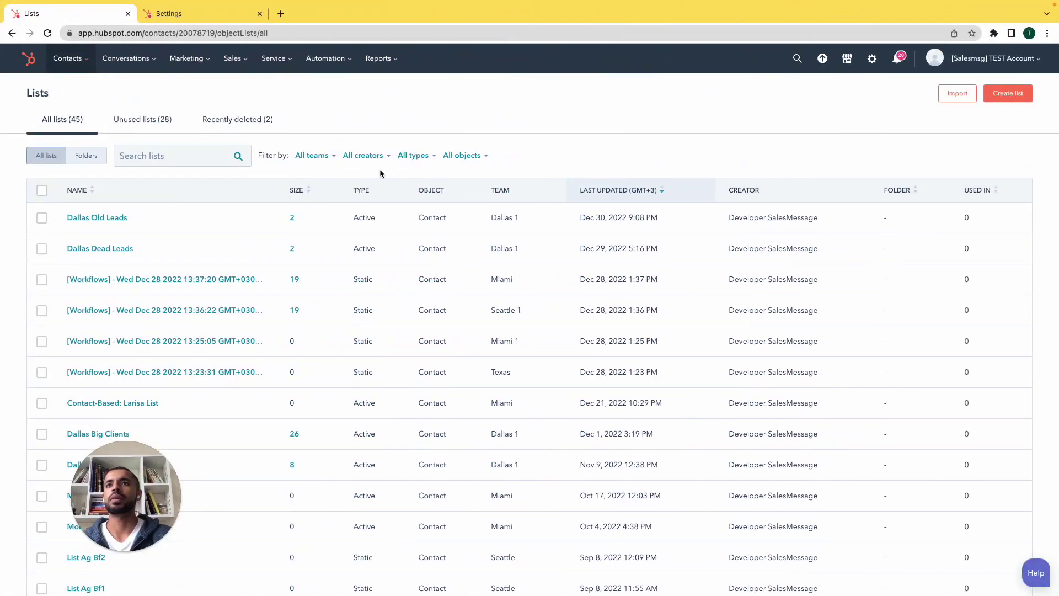
{"action": "left_click", "coordinate": [323, 155]}
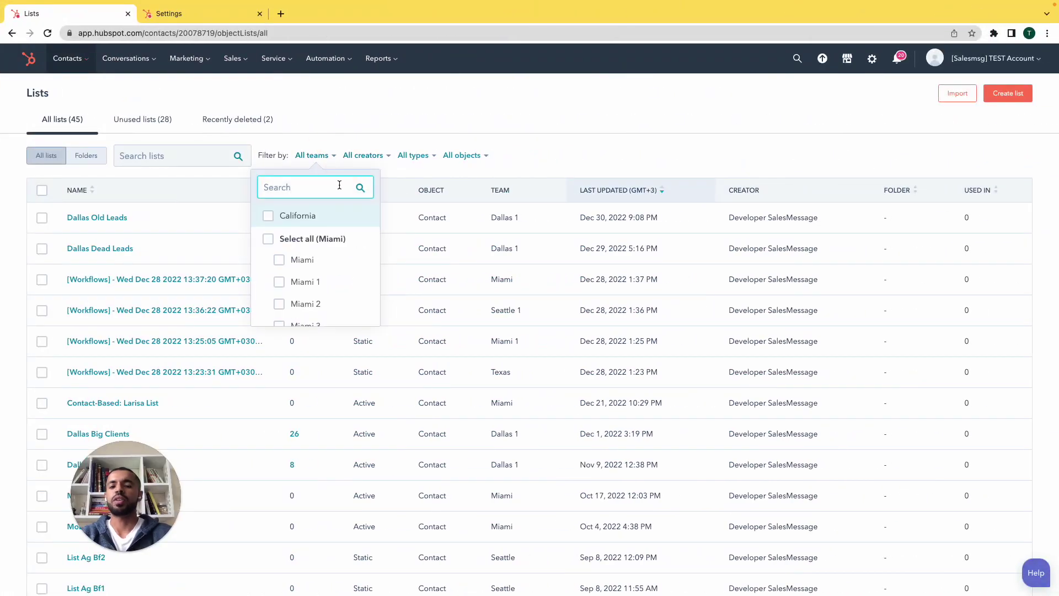
{"action": "type", "text": "dal"}
{"action": "left_click", "coordinate": [287, 247]}
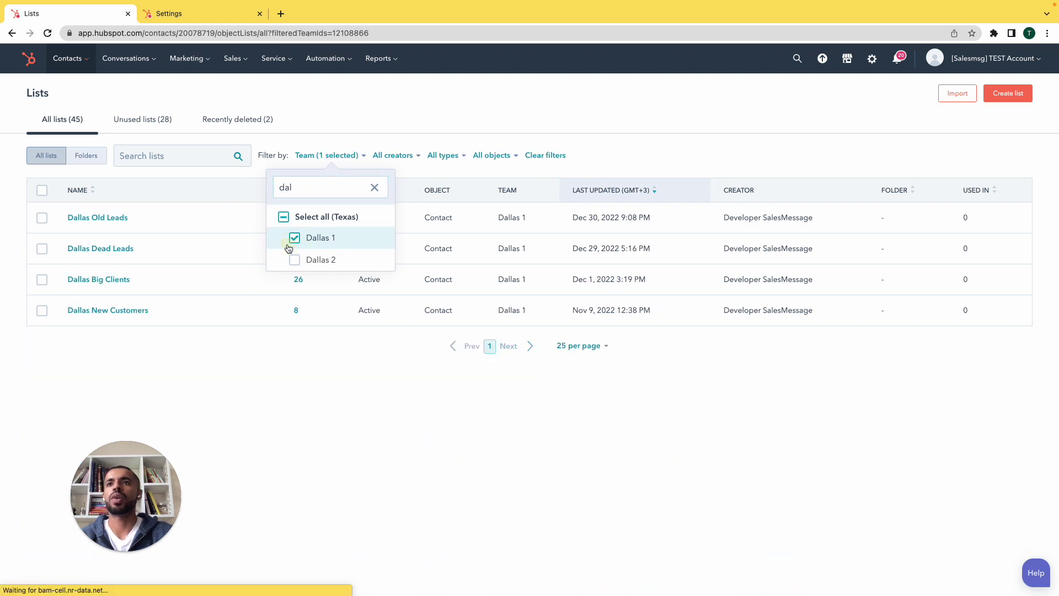
{"action": "left_click", "coordinate": [384, 450]}
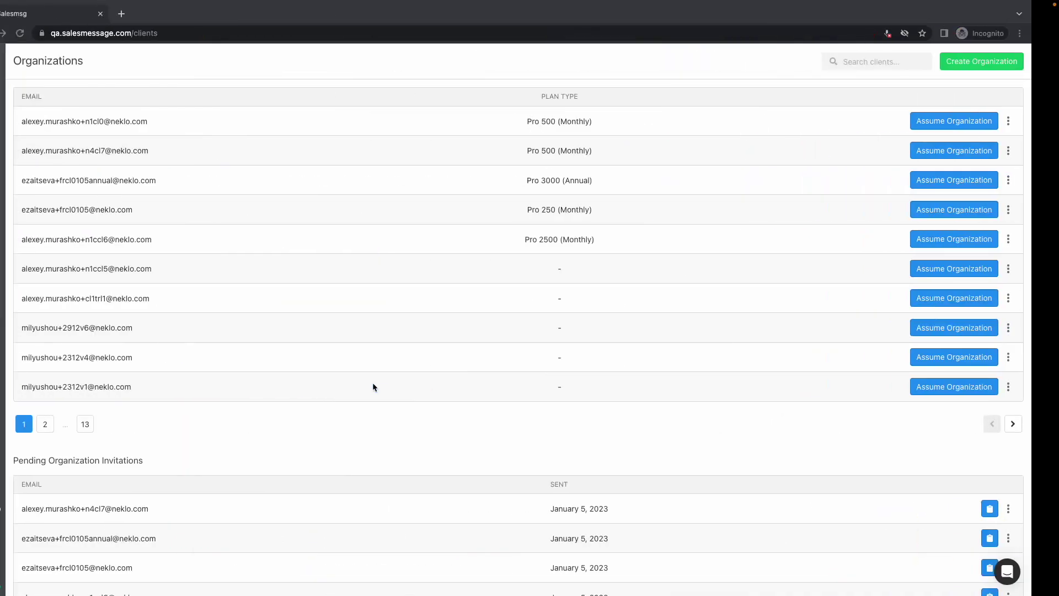
{"action": "left_click", "coordinate": [1035, 151]}
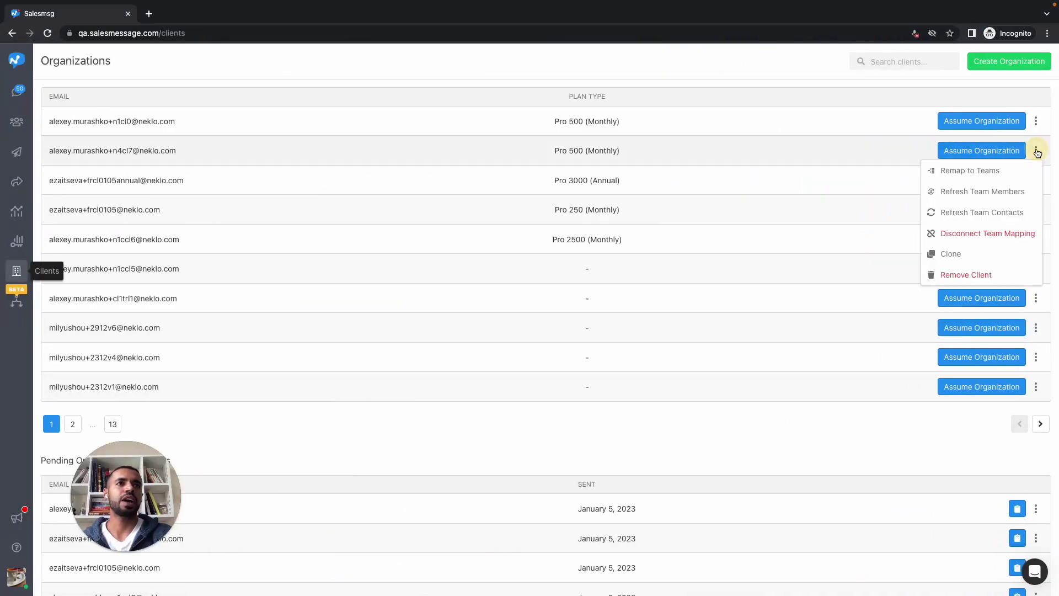
{"action": "left_click", "coordinate": [991, 165]}
{"action": "left_click", "coordinate": [531, 125]}
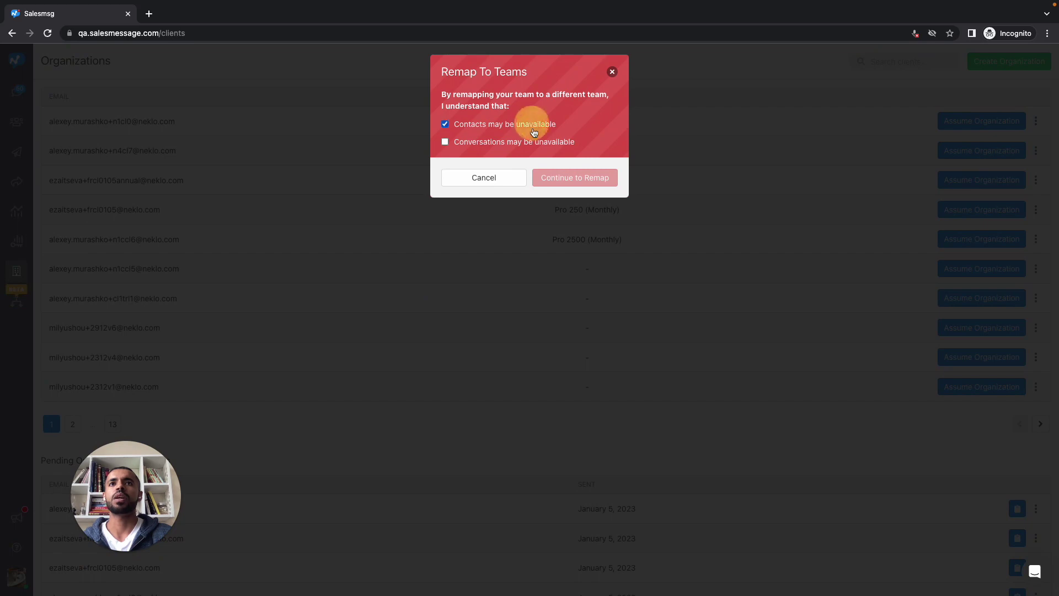
{"action": "left_click", "coordinate": [533, 142]}
{"action": "left_click", "coordinate": [561, 176]}
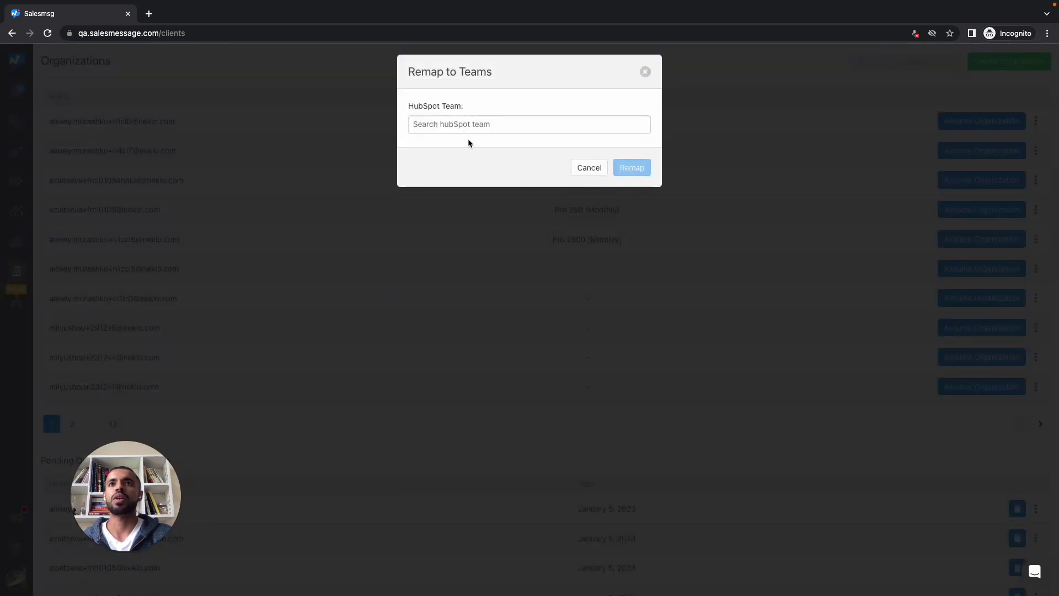
{"action": "left_click", "coordinate": [581, 177]}
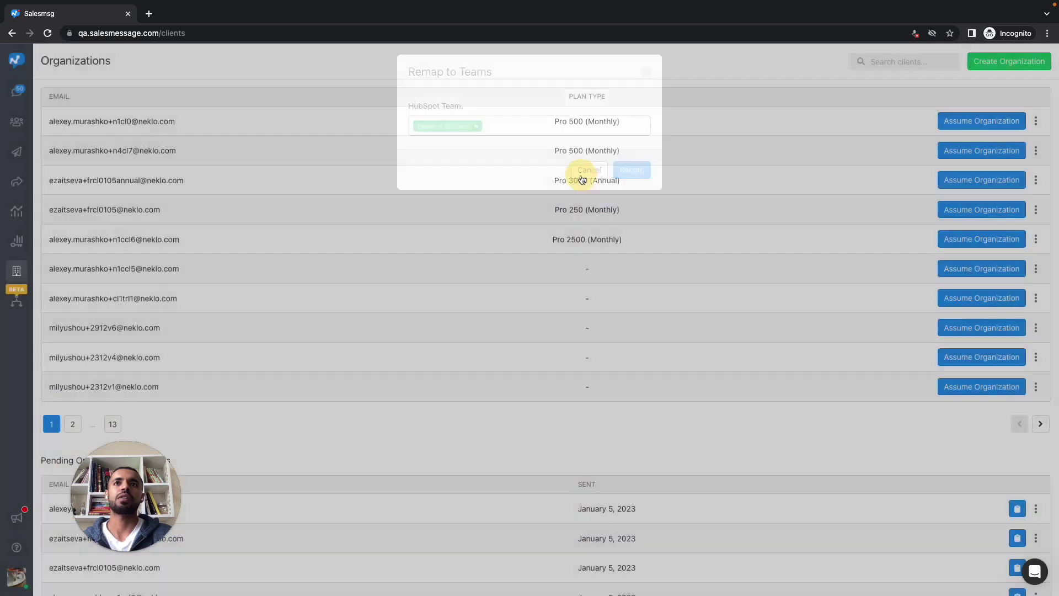
{"action": "left_click", "coordinate": [1035, 121]}
{"action": "left_click", "coordinate": [970, 141]}
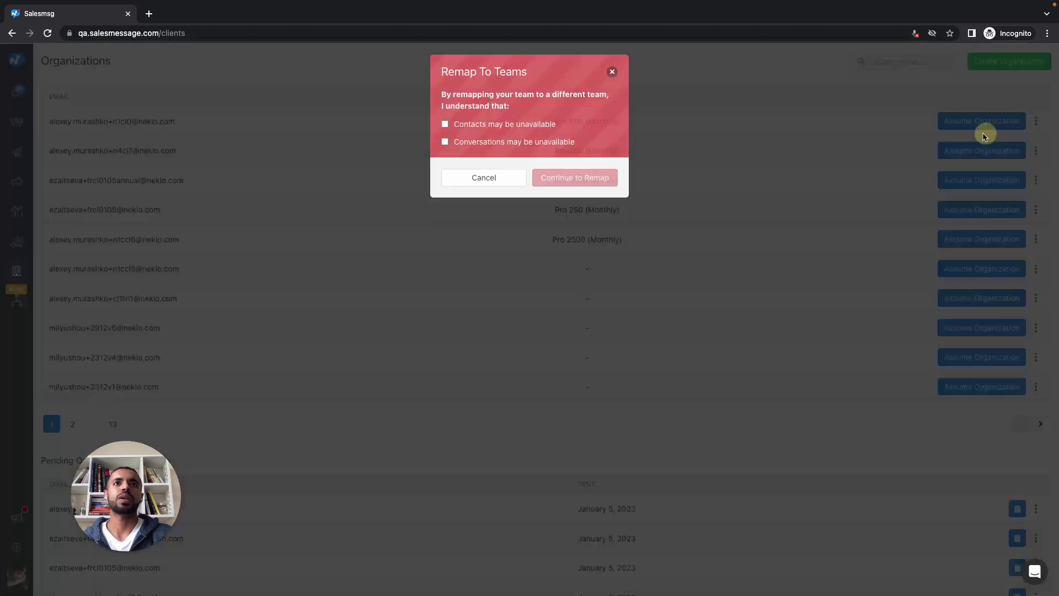
{"action": "left_click", "coordinate": [551, 142]}
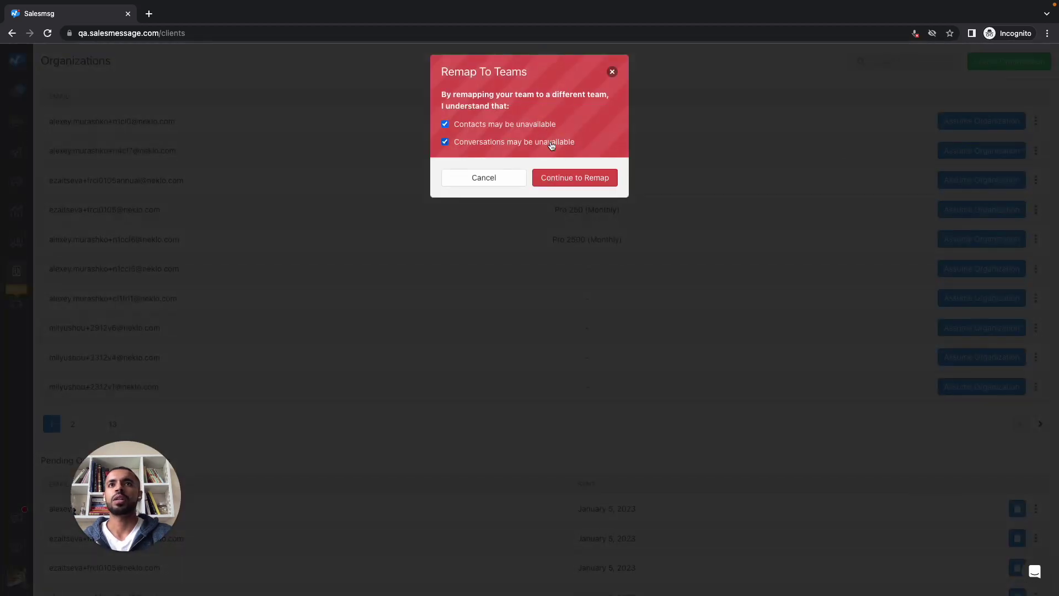
{"action": "left_click", "coordinate": [570, 177]}
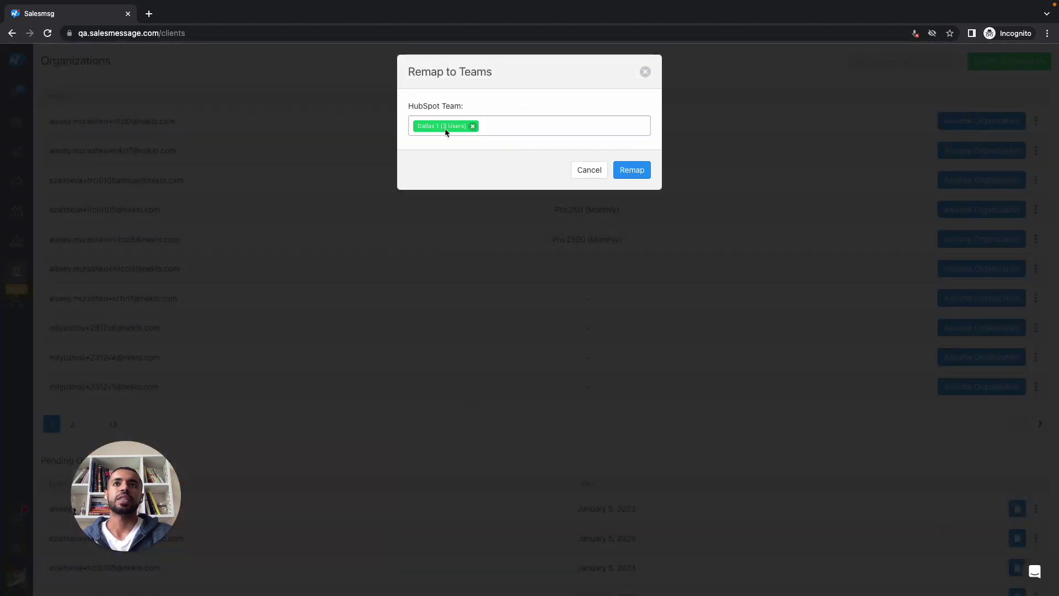
{"action": "left_click", "coordinate": [585, 171]}
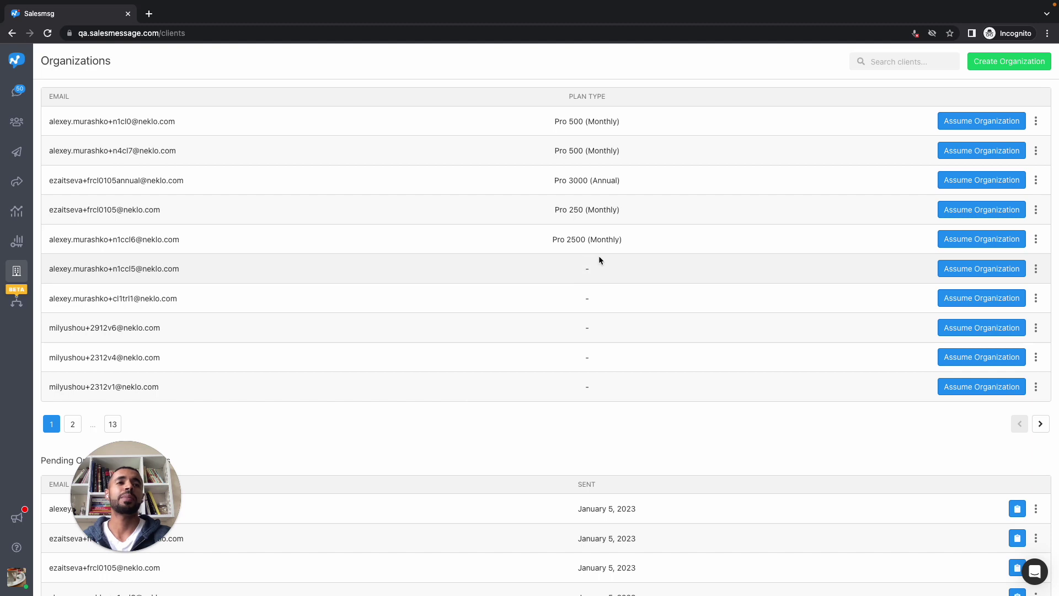
Assume the first client organization from the Organizations list
{"action": "left_click", "coordinate": [971, 128]}
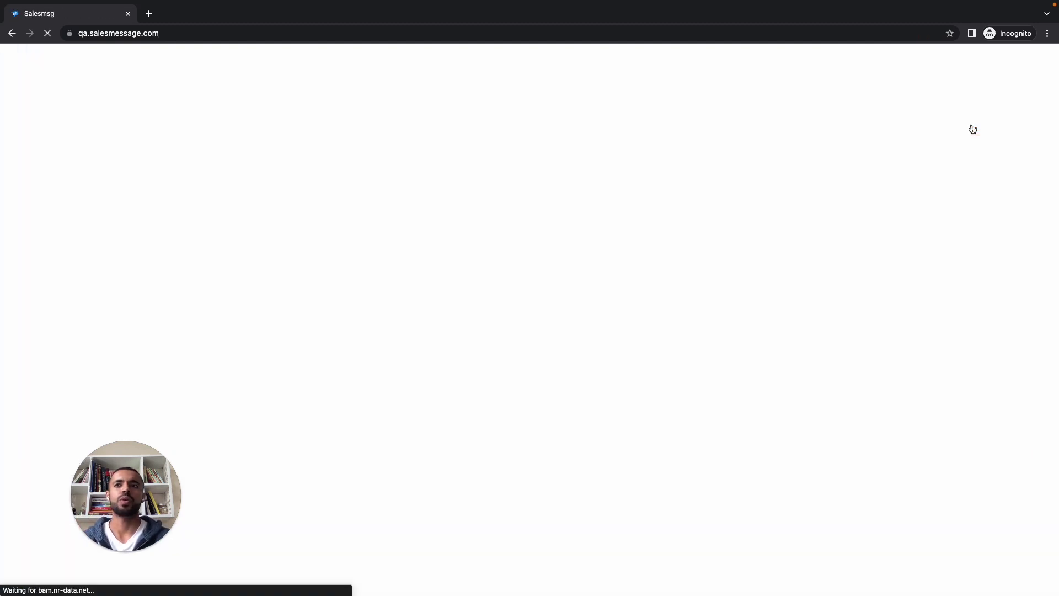
{"action": "left_click_drag", "start_coordinate": [132, 478], "coordinate": [87, 492]}
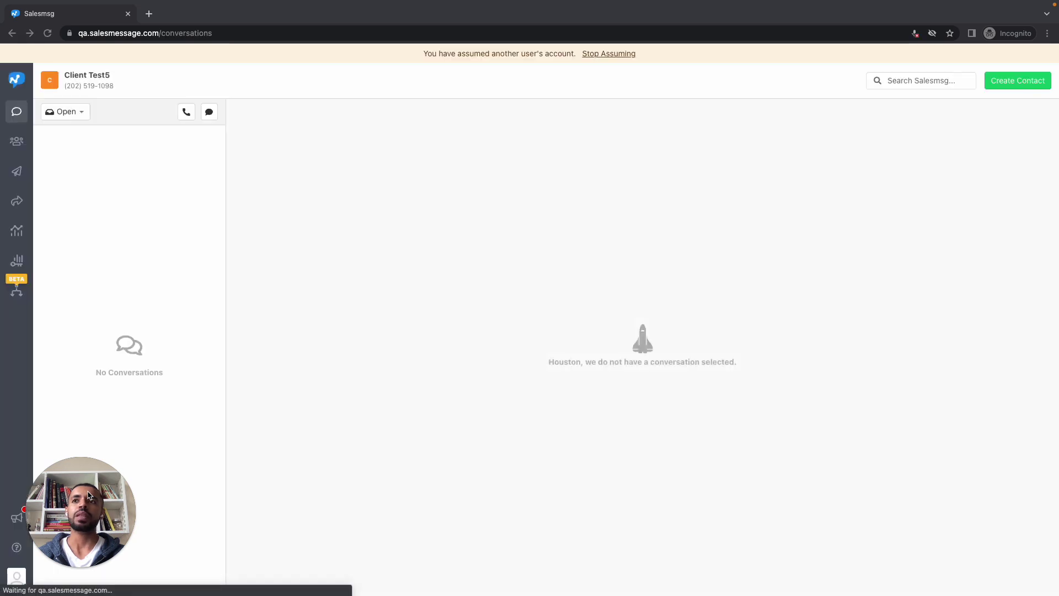
{"action": "mouse_move", "coordinate": [71, 497]}
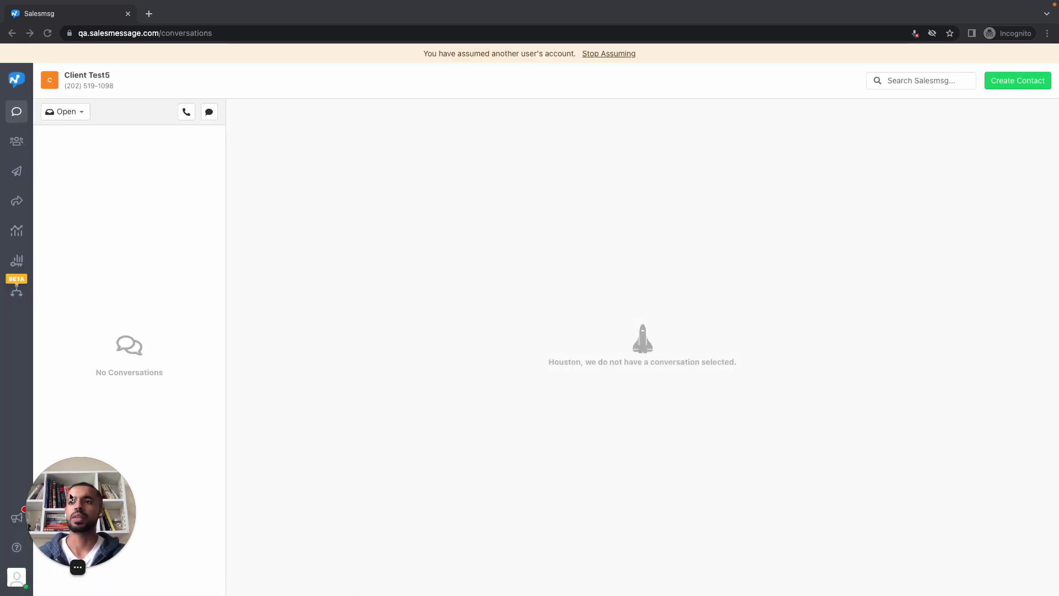
{"action": "left_click_drag", "start_coordinate": [66, 496], "coordinate": [88, 467]}
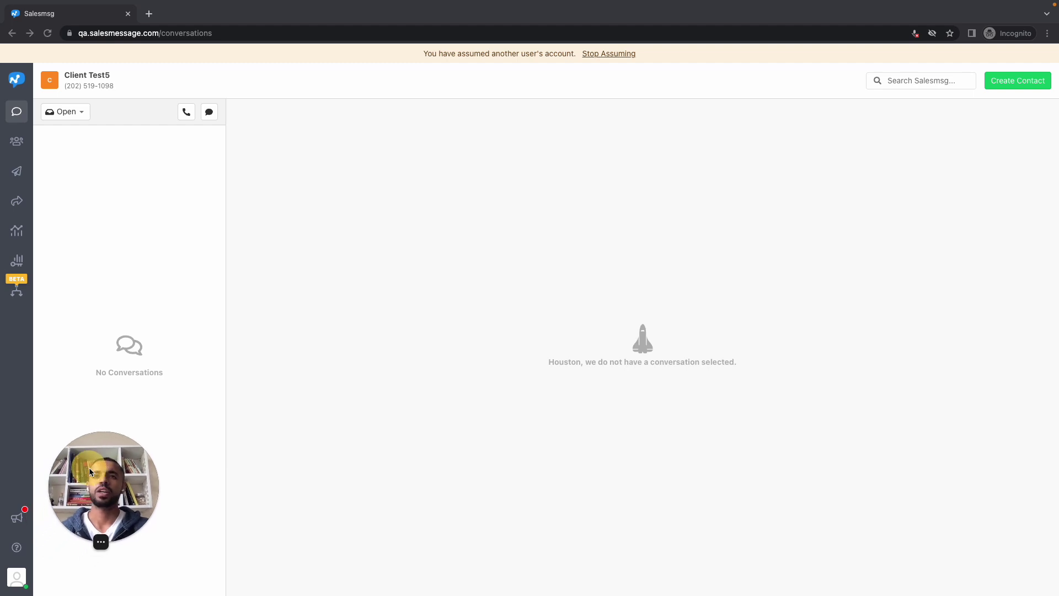
Open the client account's settings from the avatar menu
{"action": "left_click", "coordinate": [16, 579]}
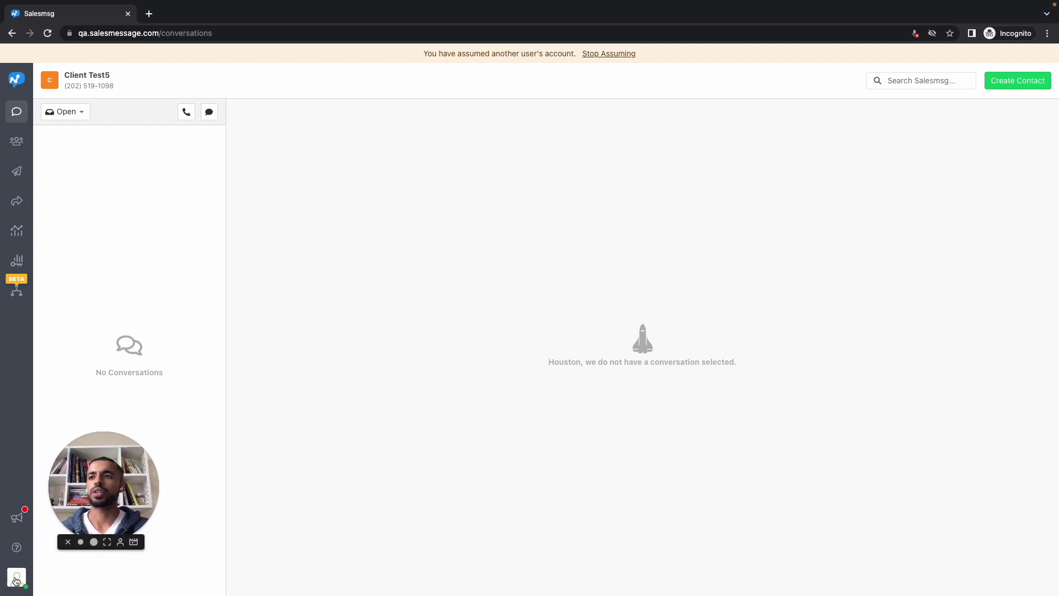
{"action": "left_click", "coordinate": [16, 579]}
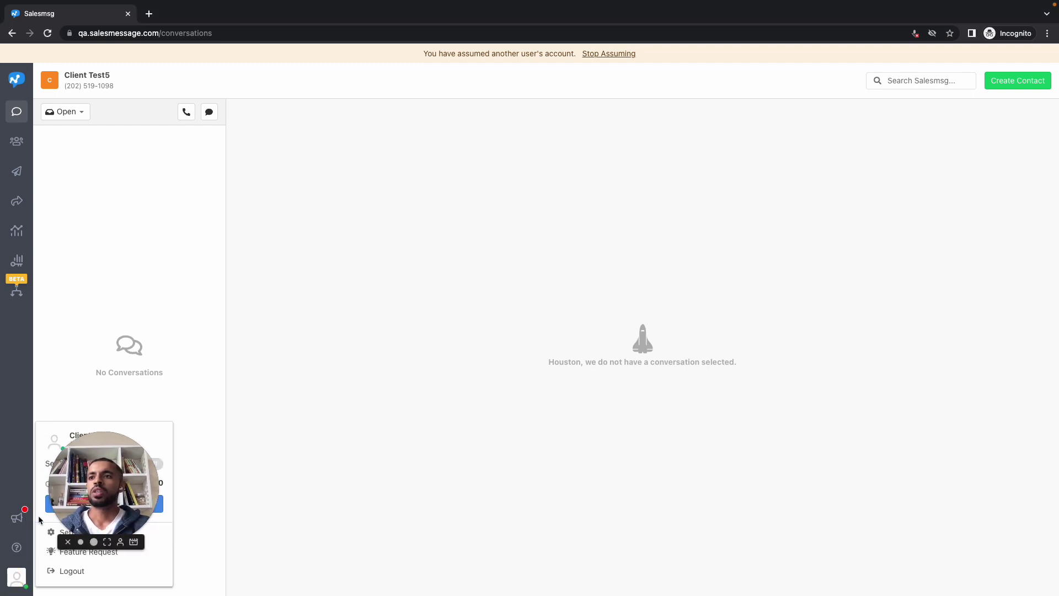
{"action": "left_click", "coordinate": [65, 532]}
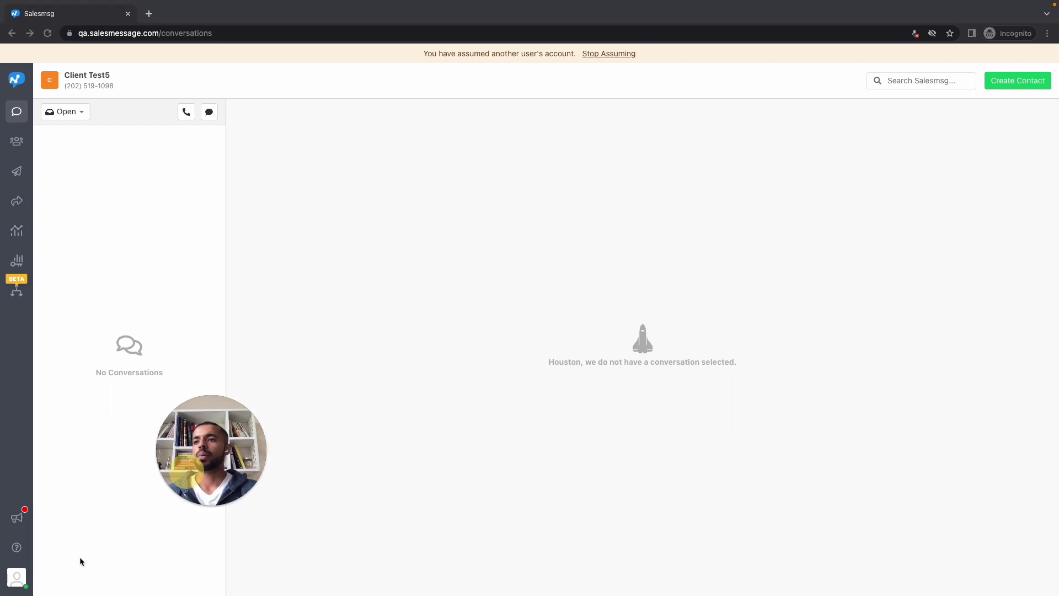
{"action": "left_click", "coordinate": [16, 579]}
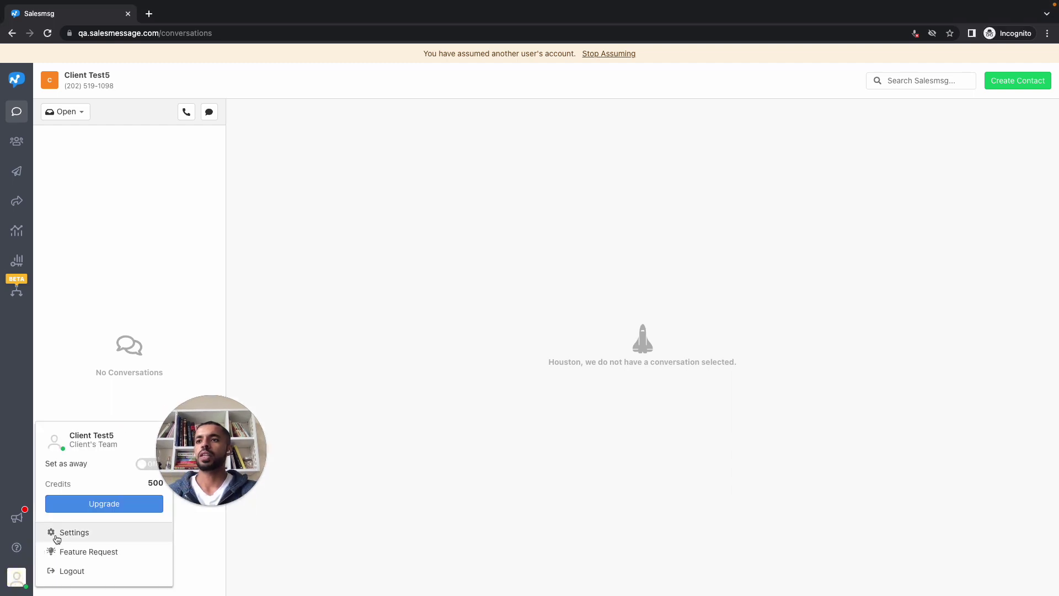
{"action": "left_click", "coordinate": [66, 532]}
{"action": "left_click_drag", "start_coordinate": [194, 456], "coordinate": [125, 507]}
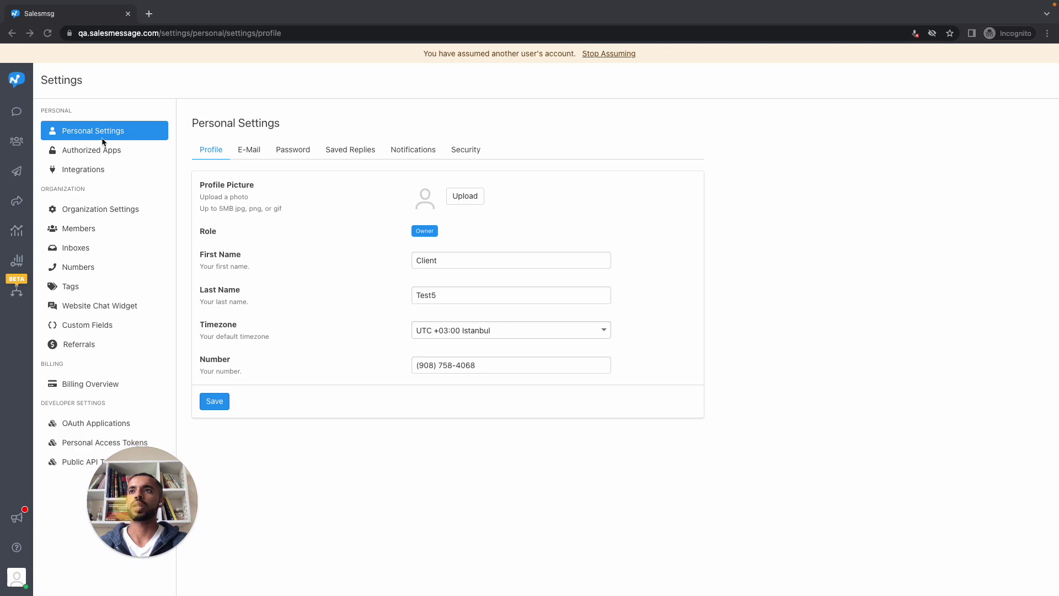
Open the HubSpot integration's settings from Integrations
{"action": "left_click", "coordinate": [115, 171]}
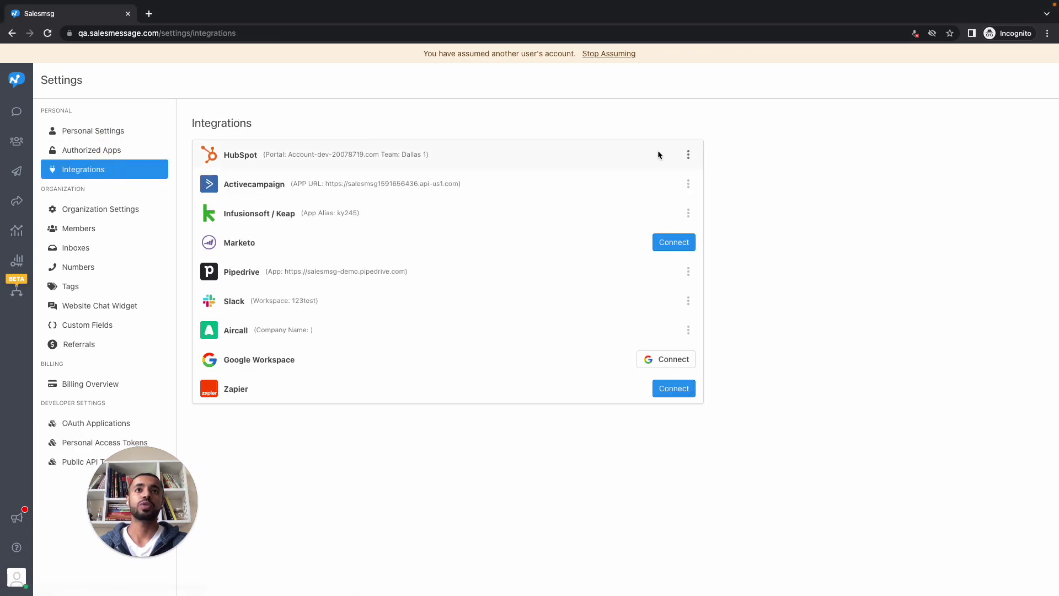
{"action": "left_click", "coordinate": [687, 155]}
{"action": "left_click", "coordinate": [660, 195]}
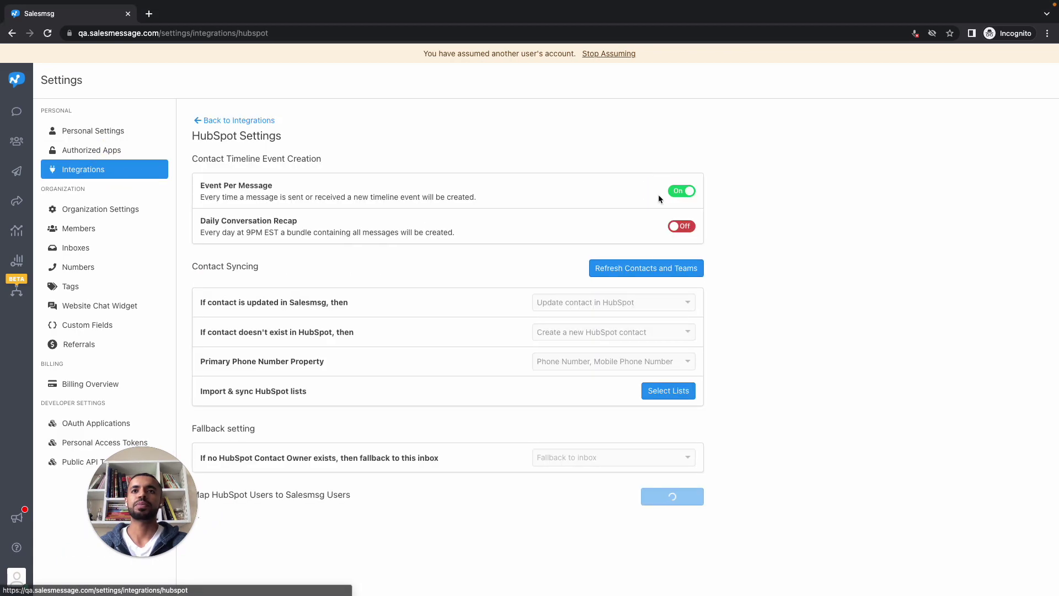
Confirm the list import offers only the four Dallas lists, then close it without importing
{"action": "left_click", "coordinate": [664, 392]}
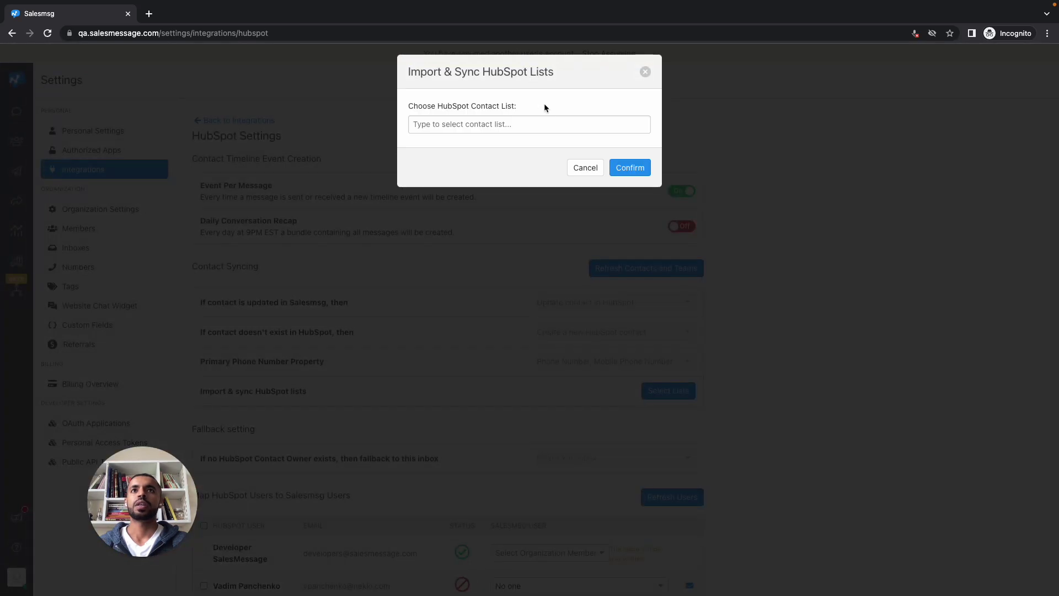
{"action": "left_click", "coordinate": [546, 125]}
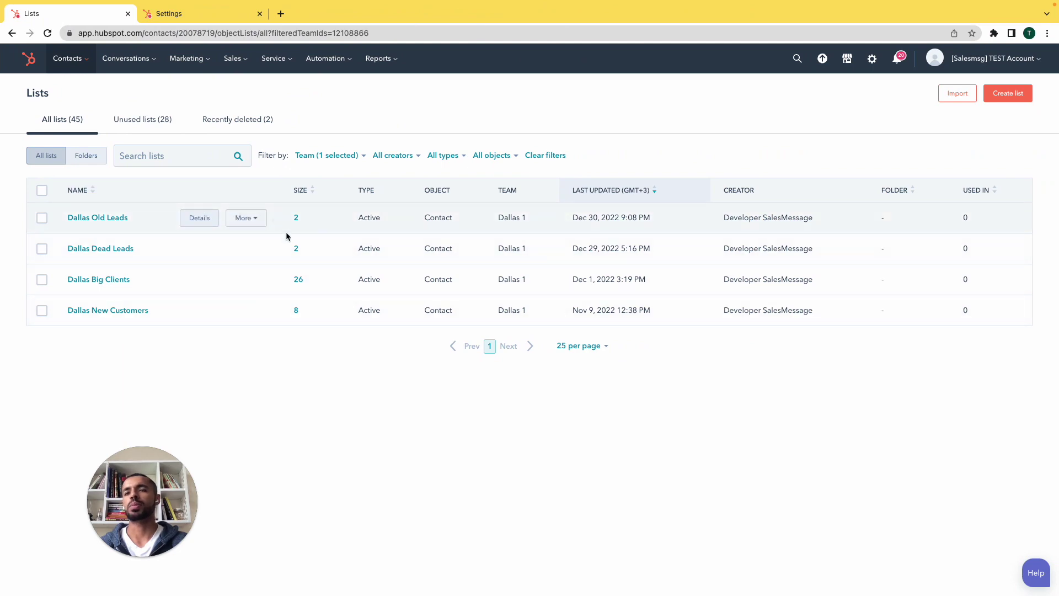
{"action": "key", "text": "ctrl+Left"}
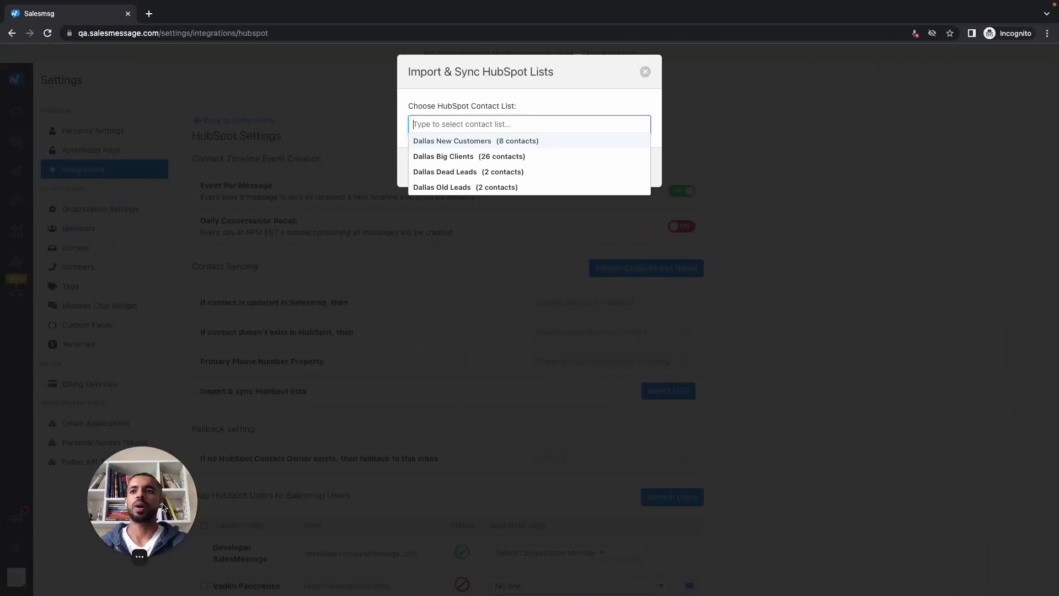
{"action": "left_click_drag", "start_coordinate": [162, 525], "coordinate": [103, 546]}
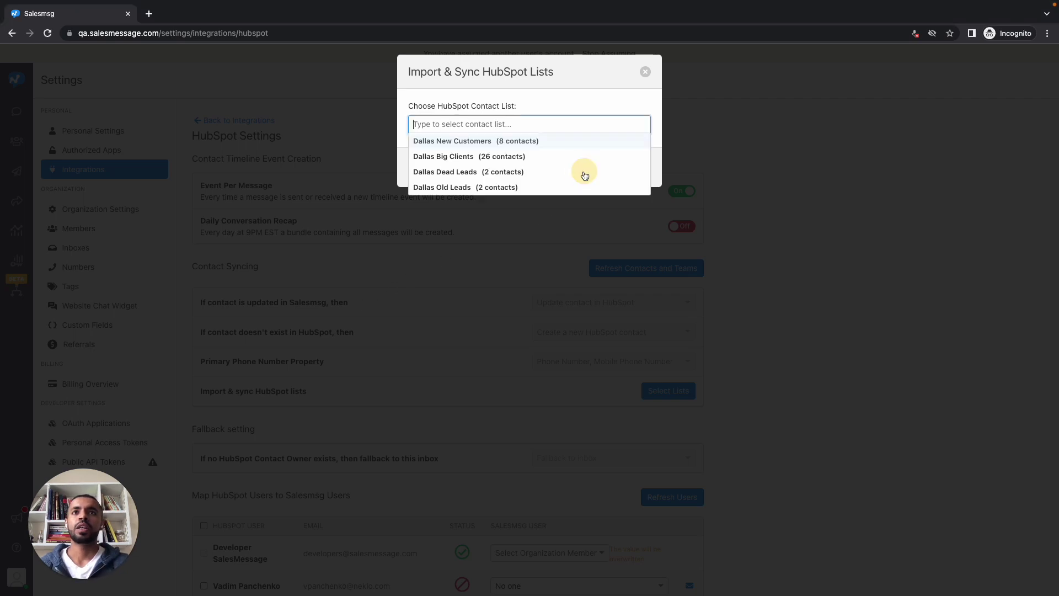
{"action": "left_click", "coordinate": [644, 73]}
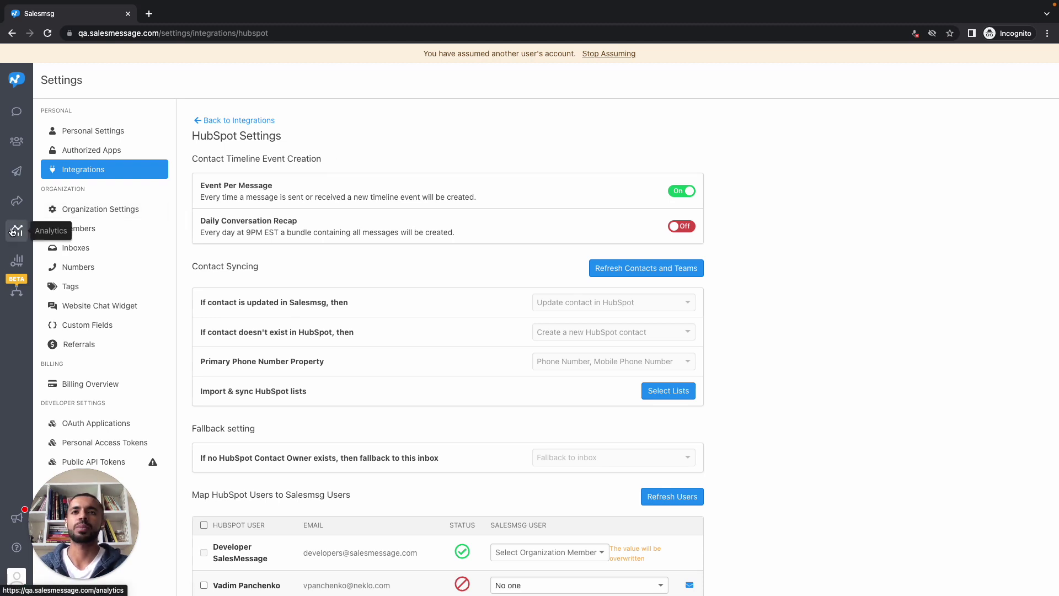
Look over the client's Analytics and Keywords pages, then stop assuming the organization
{"action": "left_click", "coordinate": [12, 230]}
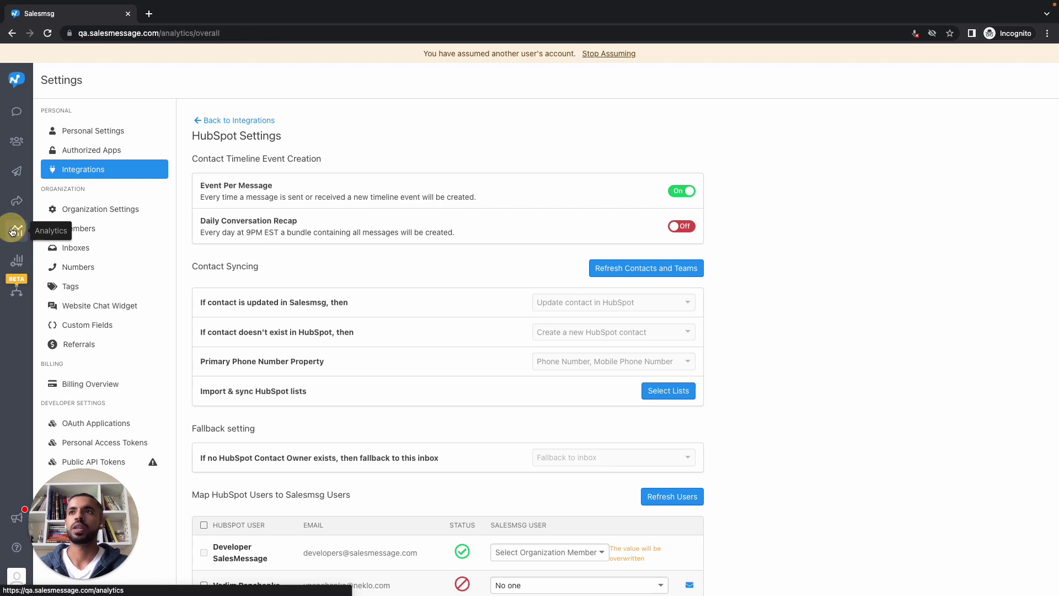
{"action": "left_click", "coordinate": [9, 266]}
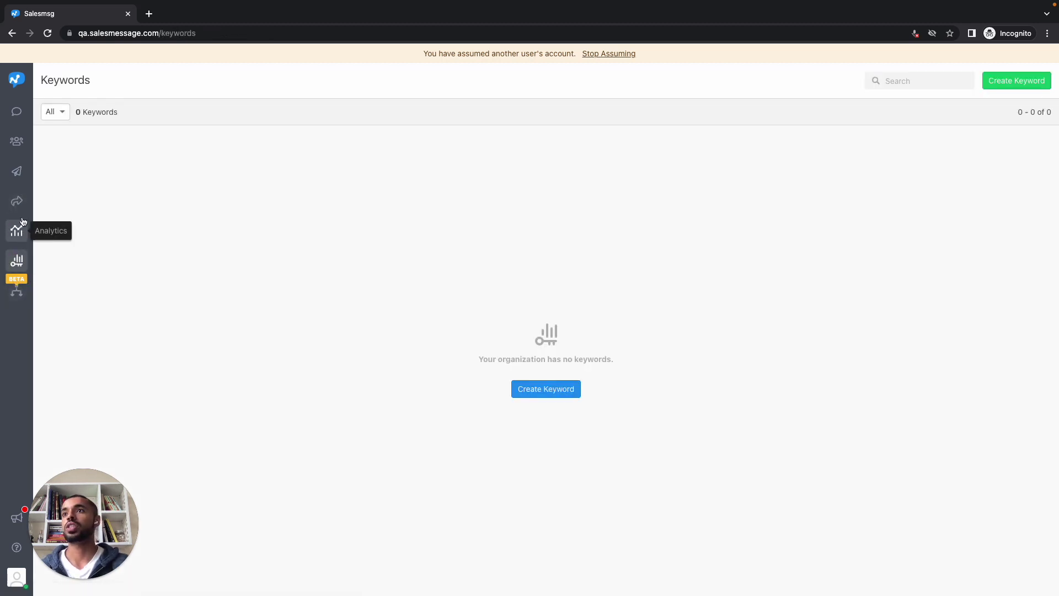
{"action": "left_click", "coordinate": [596, 55]}
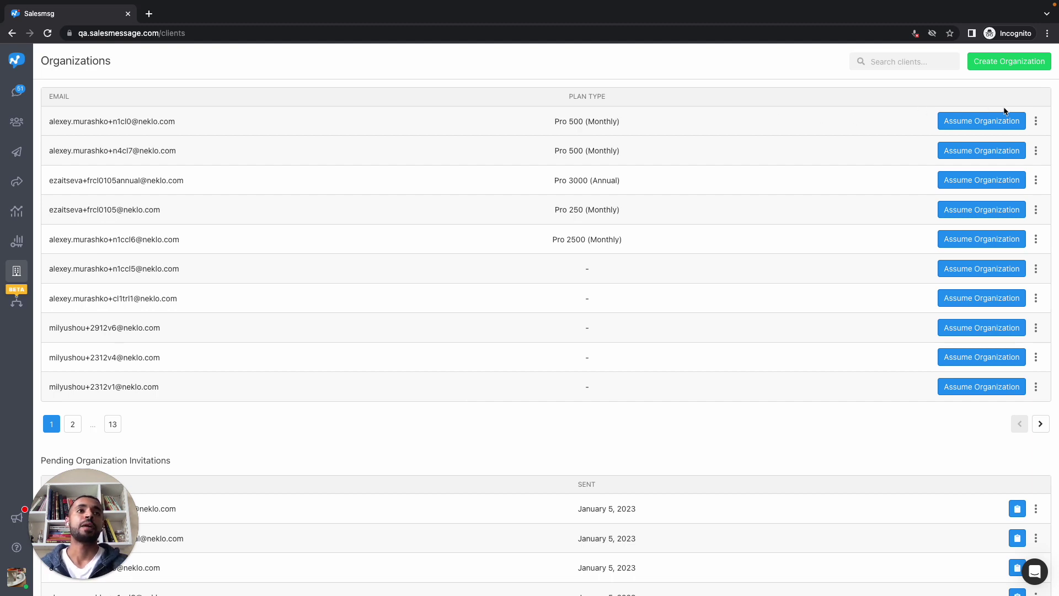
Show the first client organization's management actions menu
{"action": "left_click", "coordinate": [1036, 124]}
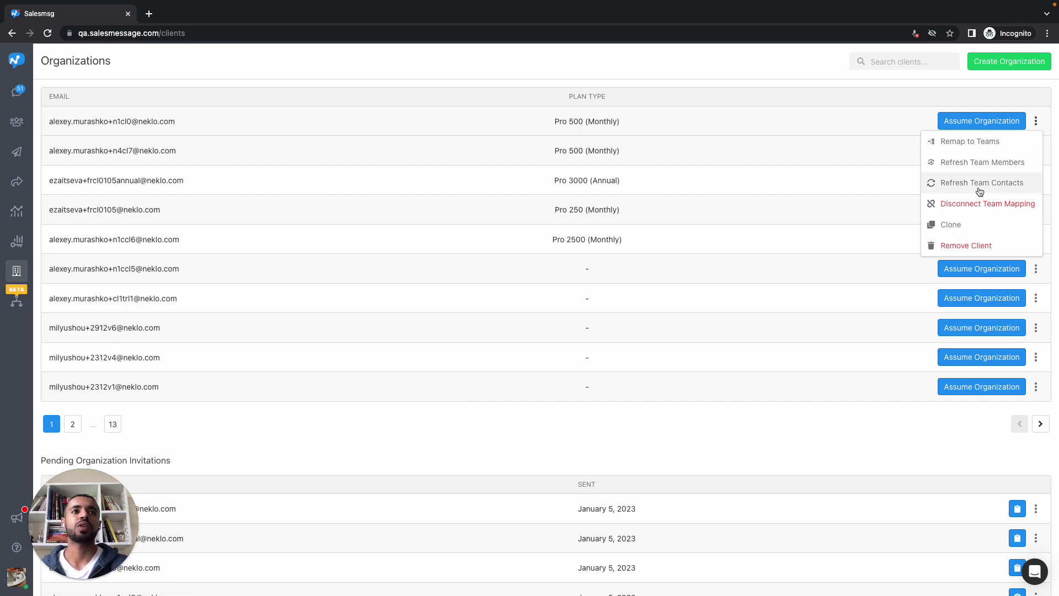
Check HubSpot's Miami team sub-teams Miami 1–4 in Settings, then return to Salesmsg
{"action": "key", "text": "ctrl+Right"}
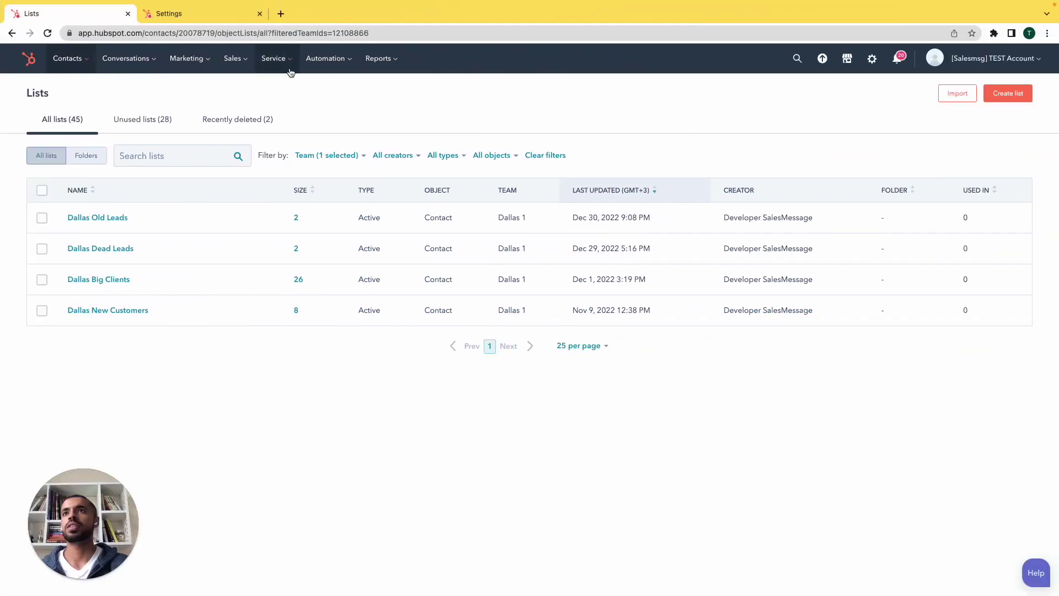
{"action": "left_click", "coordinate": [175, 14]}
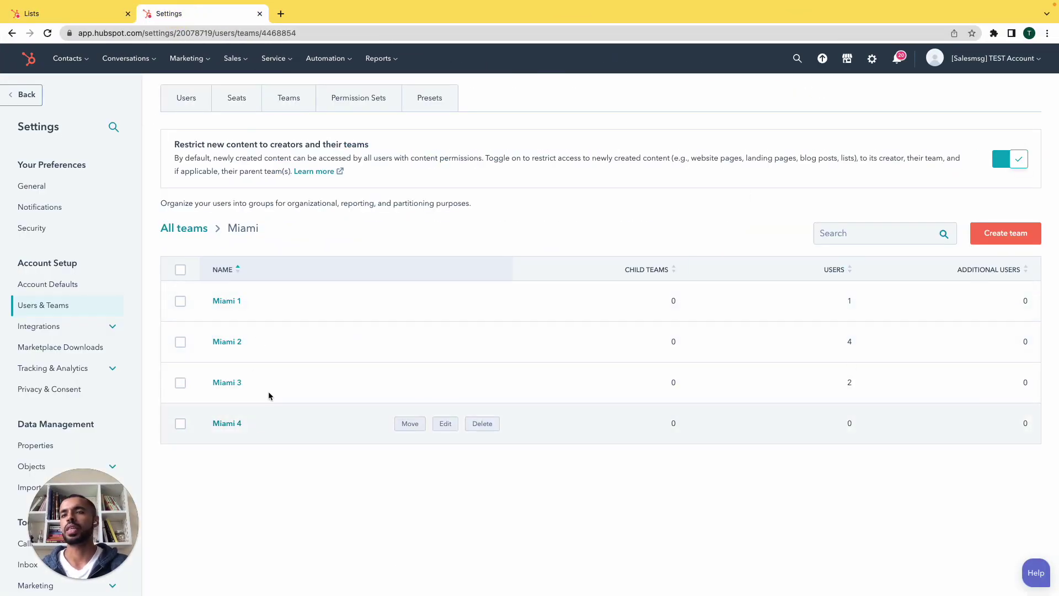
{"action": "key", "text": "ctrl+Left"}
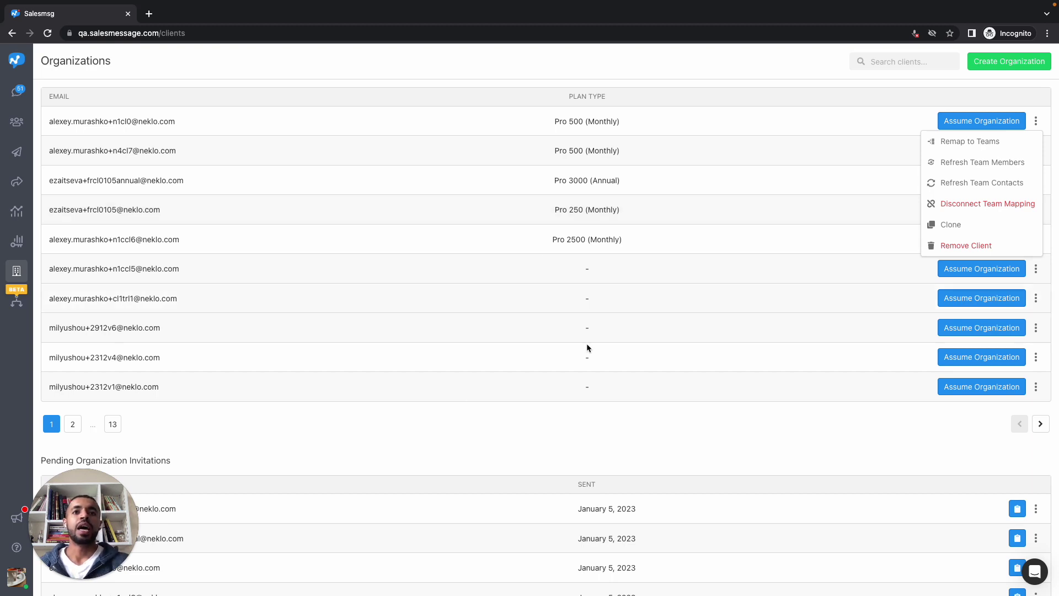
Show the Resend and Revoke Invite options for the first pending organization invitation
{"action": "left_click", "coordinate": [595, 438]}
{"action": "scroll", "coordinate": [595, 439], "scroll_direction": "down", "scroll_amount": 3}
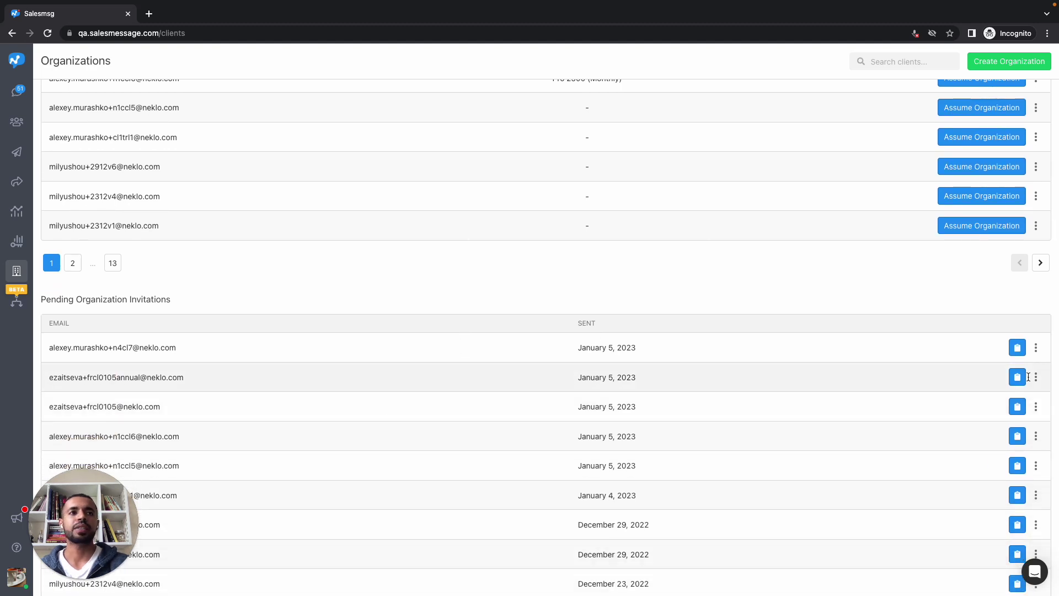
{"action": "left_click", "coordinate": [1035, 347]}
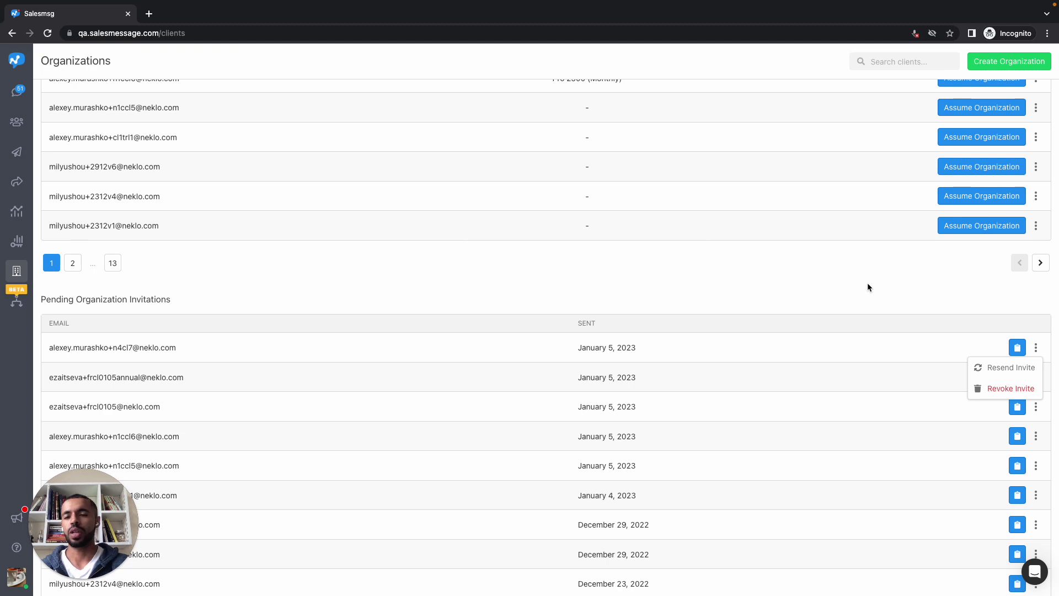
{"action": "scroll", "coordinate": [867, 287], "scroll_direction": "up", "scroll_amount": 1}
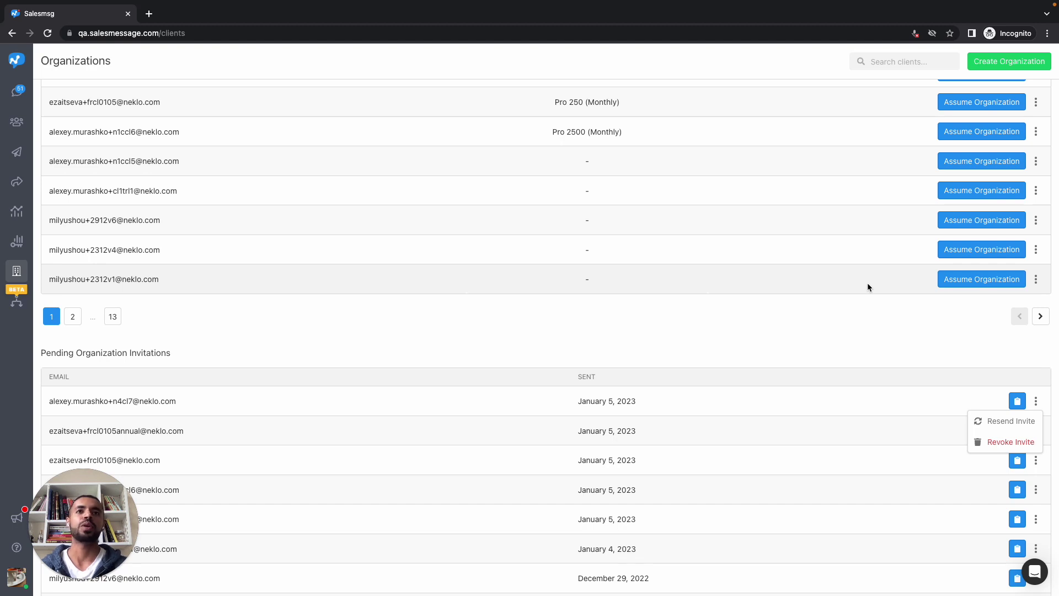
{"action": "scroll", "coordinate": [866, 282], "scroll_direction": "up", "scroll_amount": 2}
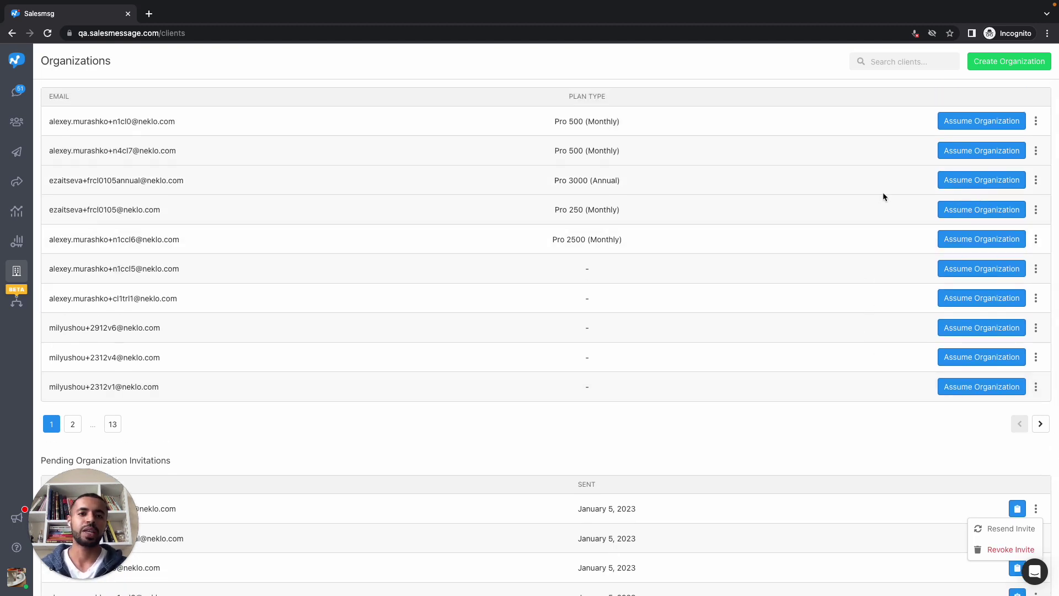